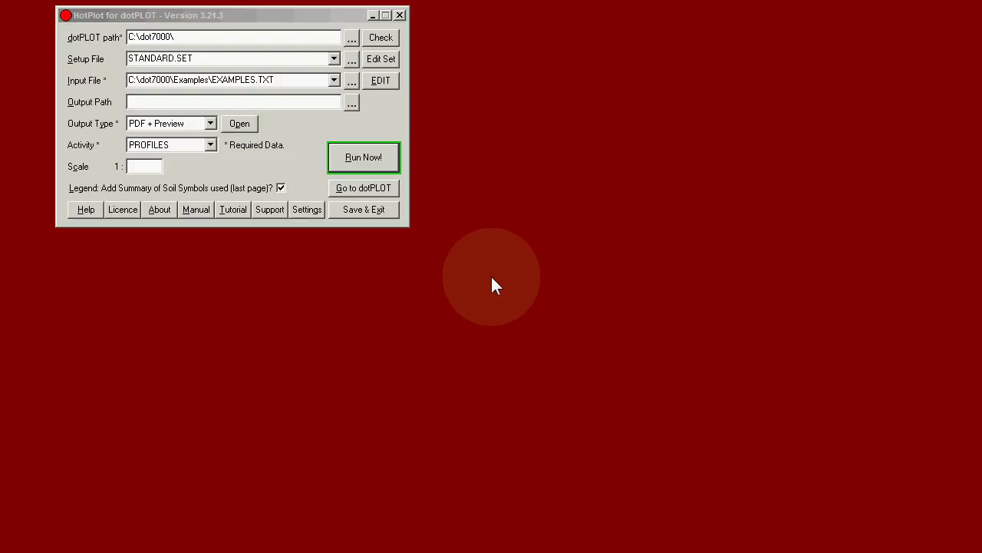
# Step: Focus HotPlot and open the EXAMPLES.TXT input file in the Text Editor
pyautogui.click(207, 21)
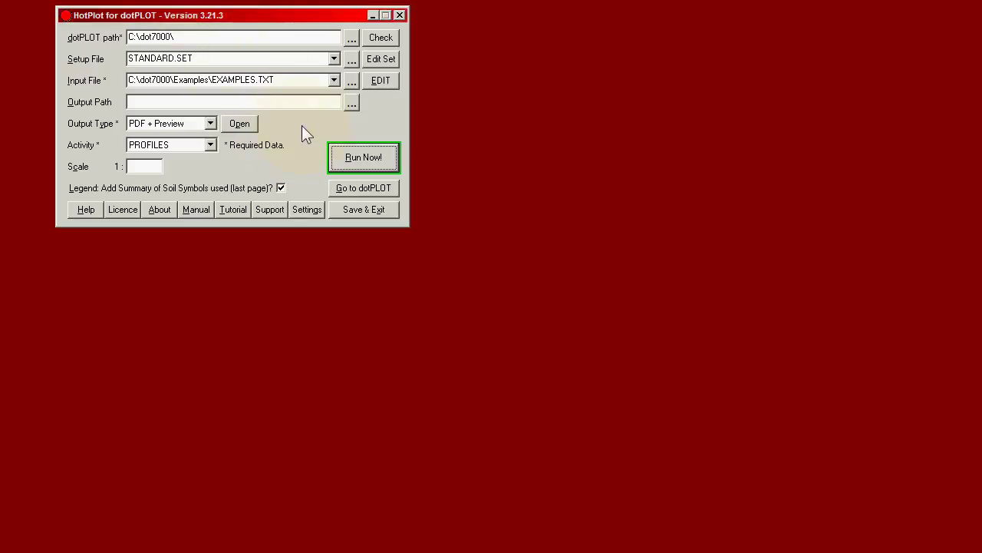
pyautogui.click(281, 81)
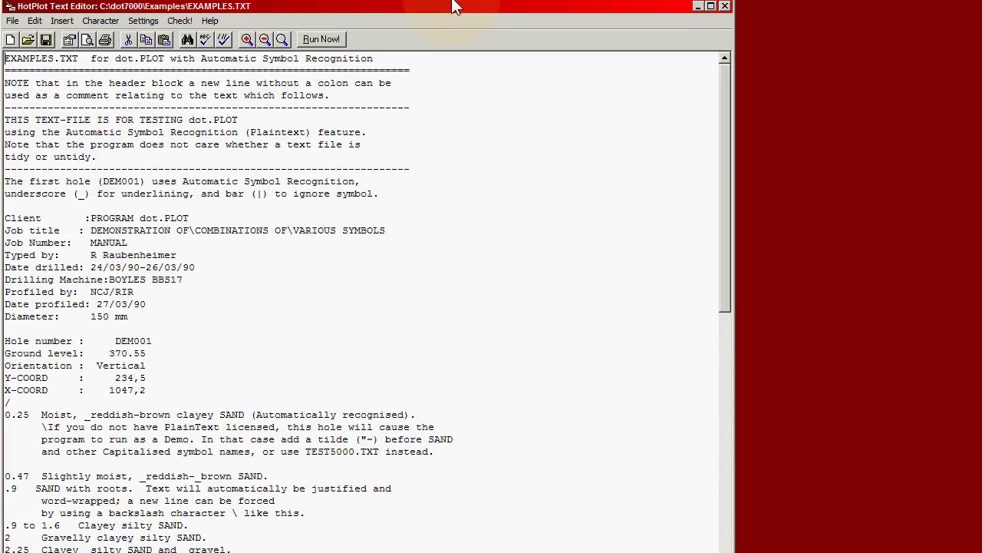
# Step: Move the editor window down and select the header lines from Client to X-COORD
pyautogui.moveTo(453, 6)
pyautogui.mouseDown()
pyautogui.moveTo(461, 170)
pyautogui.moveTo(459, 20)
pyautogui.mouseUp()
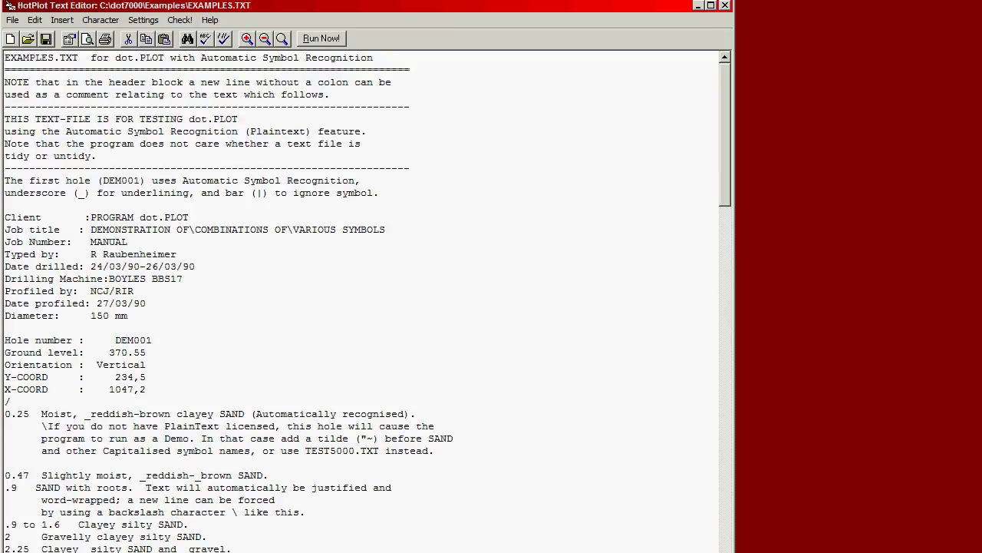
pyautogui.moveTo(461, 551); pyautogui.dragTo(468, 543)
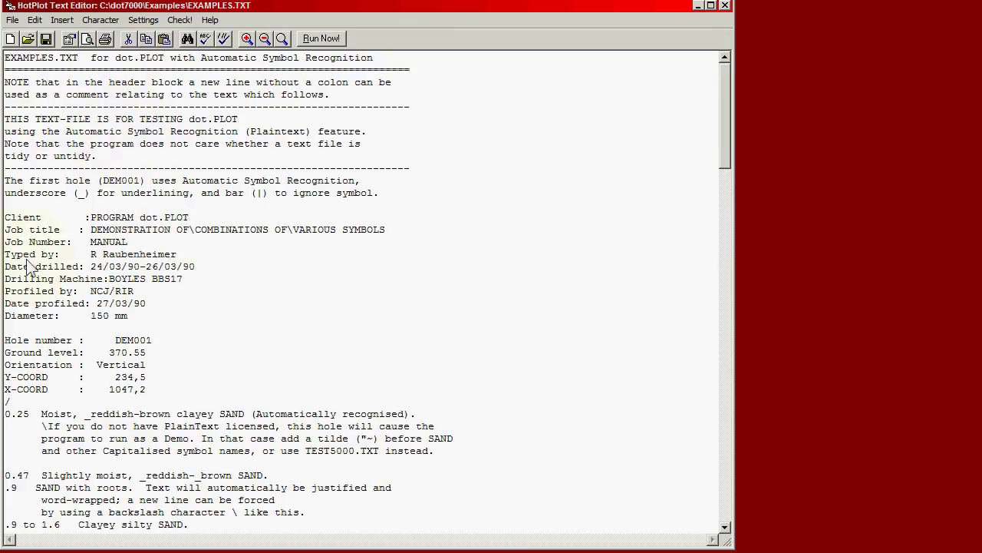
pyautogui.moveTo(5, 221); pyautogui.dragTo(193, 394)
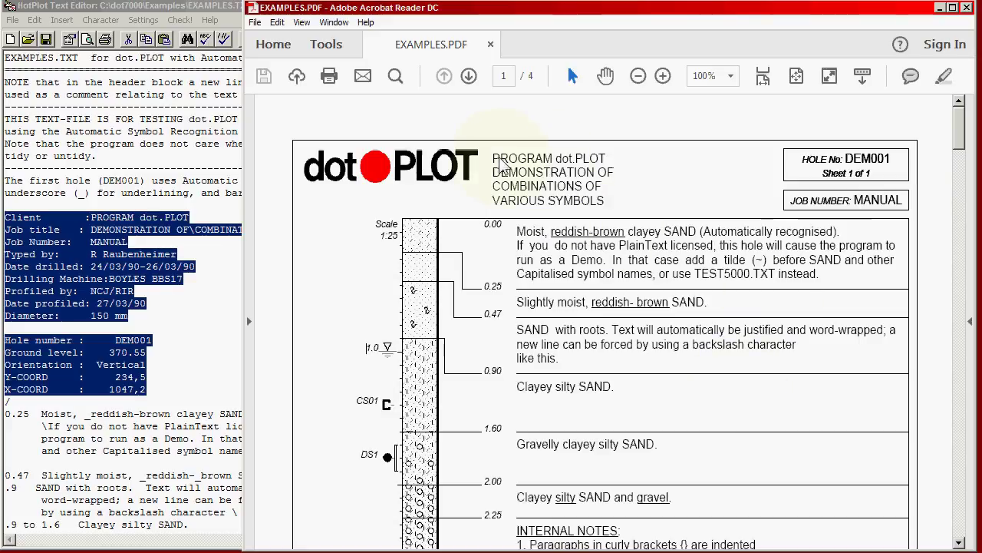
# Step: Compare the PDF's job title lines with the Job title line in EXAMPLES.TXT
pyautogui.moveTo(495, 161); pyautogui.dragTo(603, 164)
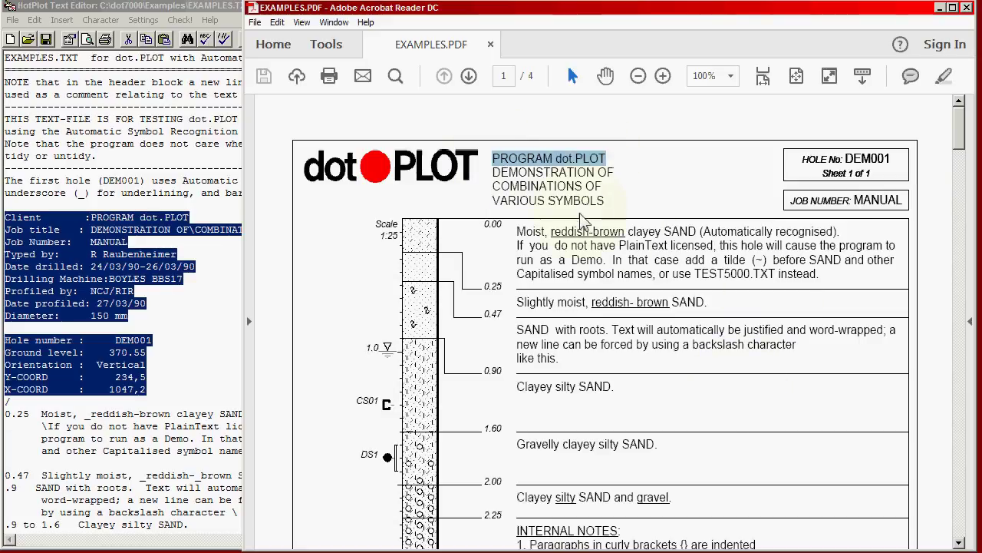
pyautogui.click(499, 178)
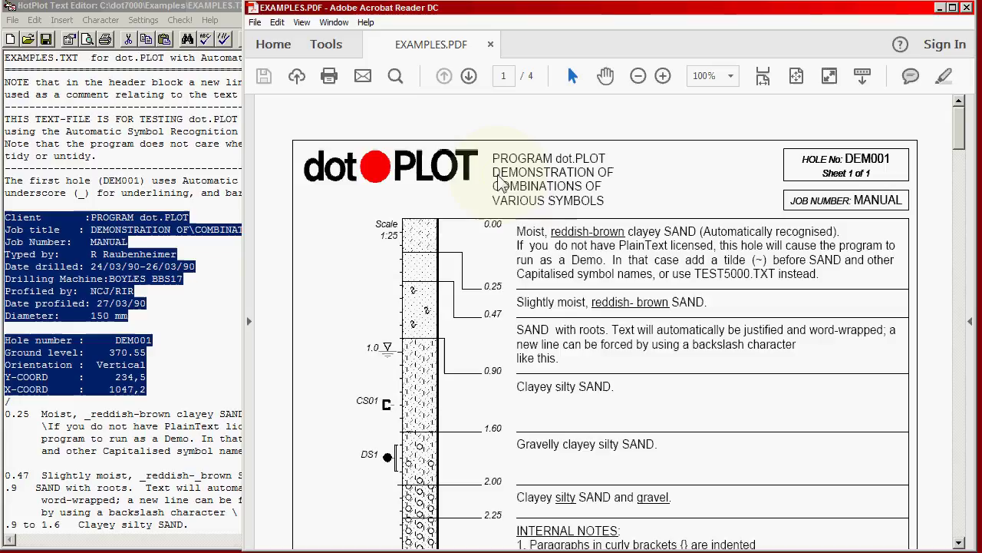
pyautogui.moveTo(499, 177); pyautogui.dragTo(607, 202)
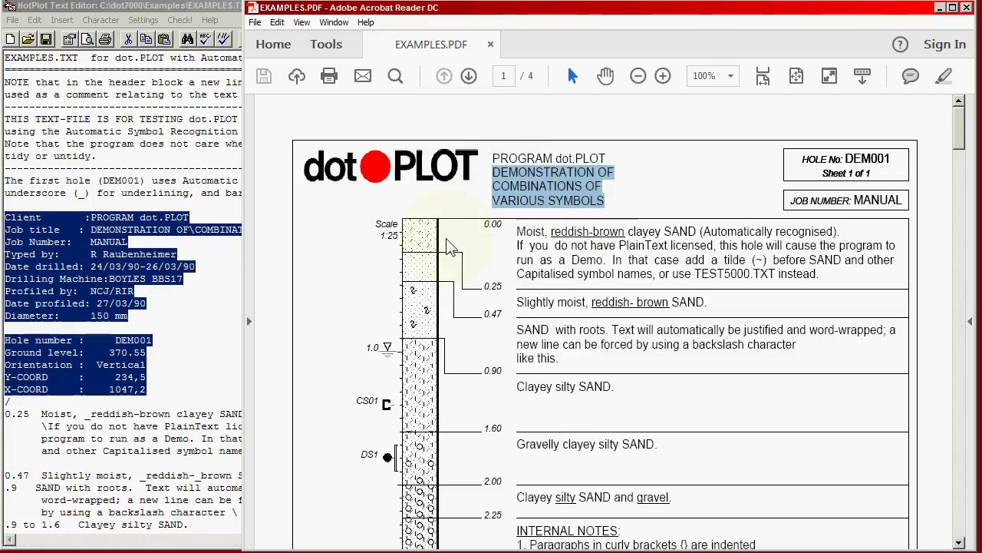
pyautogui.click(204, 272)
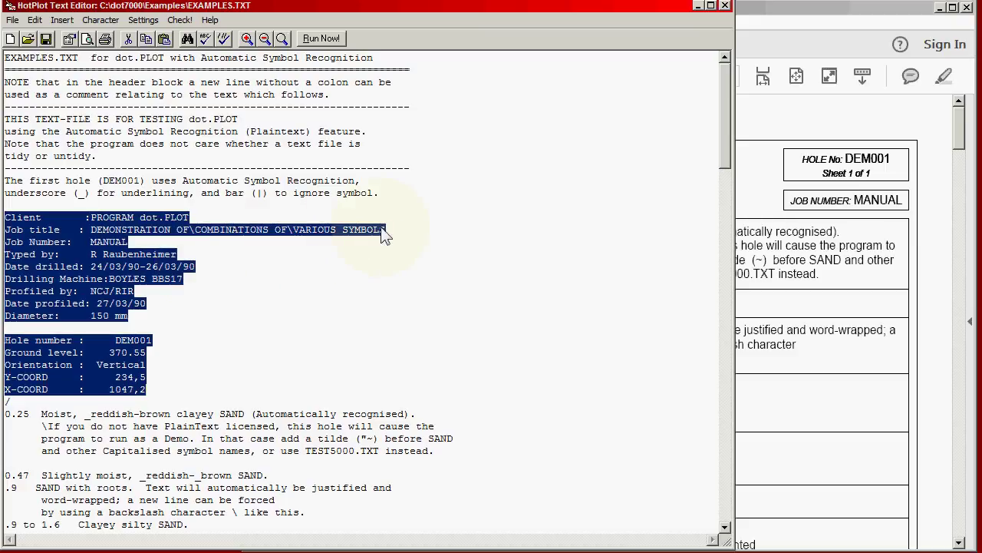
pyautogui.click(391, 207)
pyautogui.moveTo(388, 230); pyautogui.dragTo(89, 235)
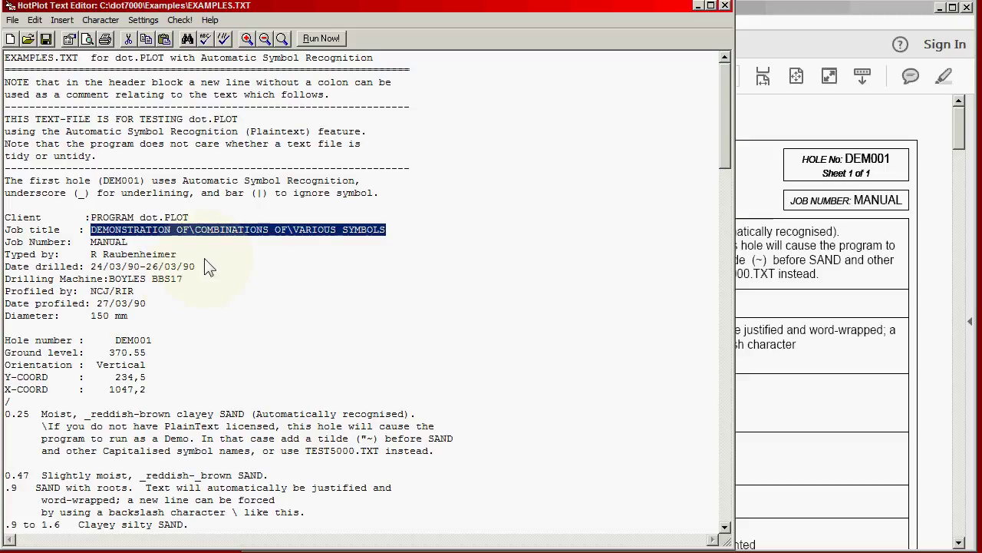
pyautogui.click(109, 241)
# Step: Match job number MANUAL and hole number DEM001 between the text and the PDF
pyautogui.doubleClick(108, 243)
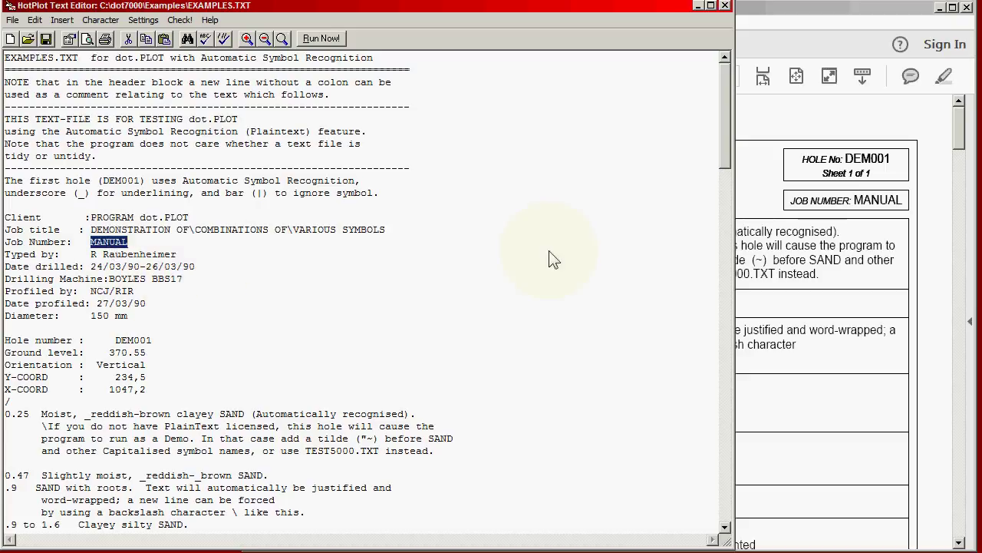
pyautogui.click(888, 206)
pyautogui.doubleClick(887, 206)
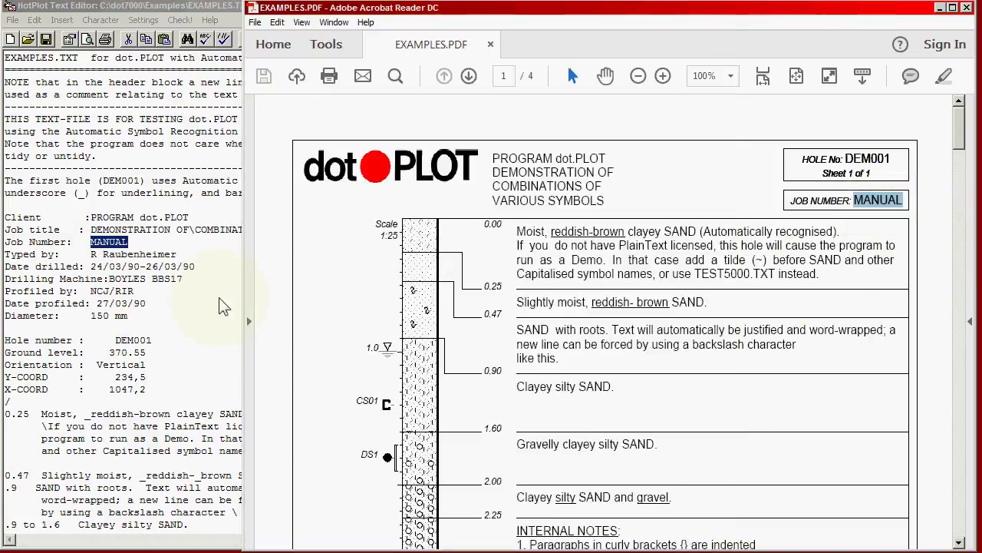
pyautogui.click(215, 303)
pyautogui.doubleClick(134, 340)
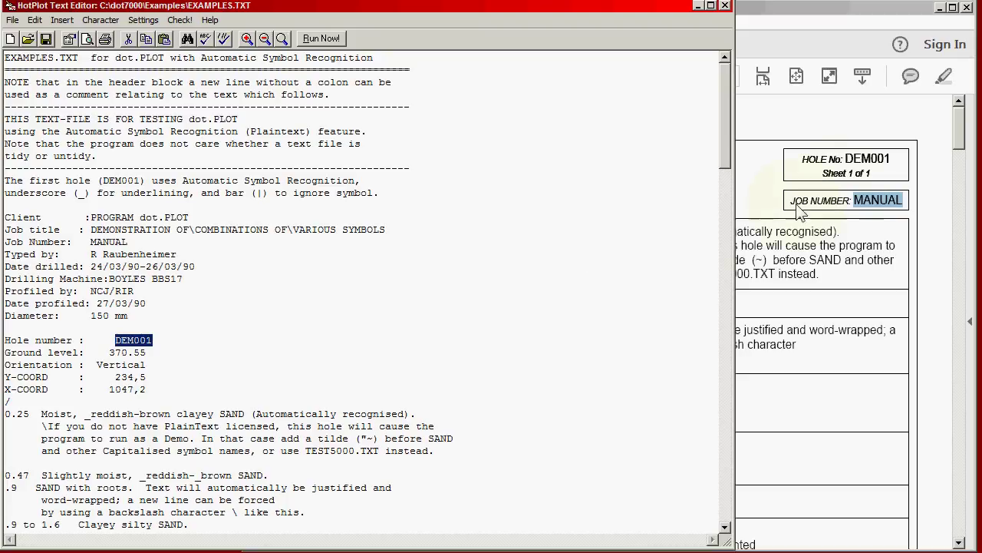
pyautogui.click(866, 177)
pyautogui.doubleClick(868, 159)
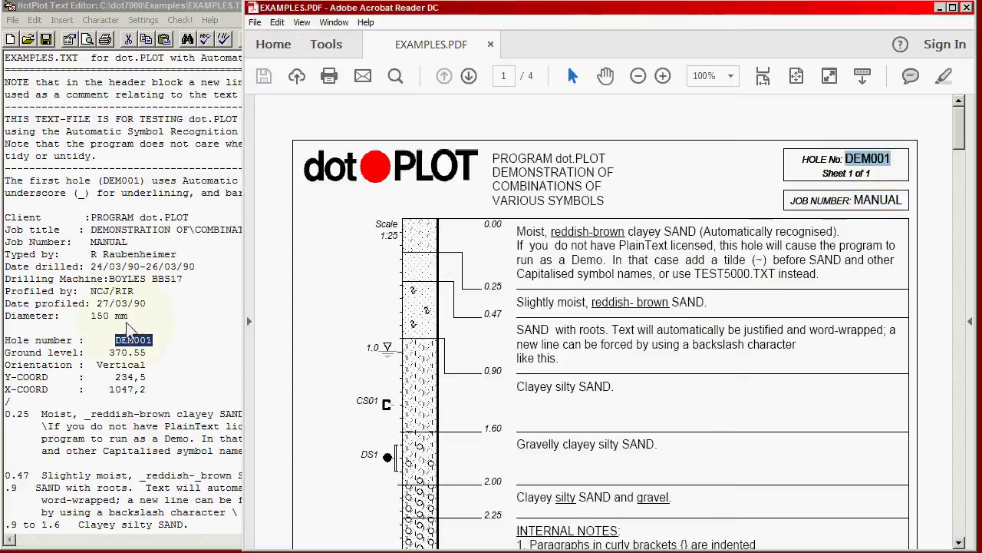
pyautogui.click(197, 320)
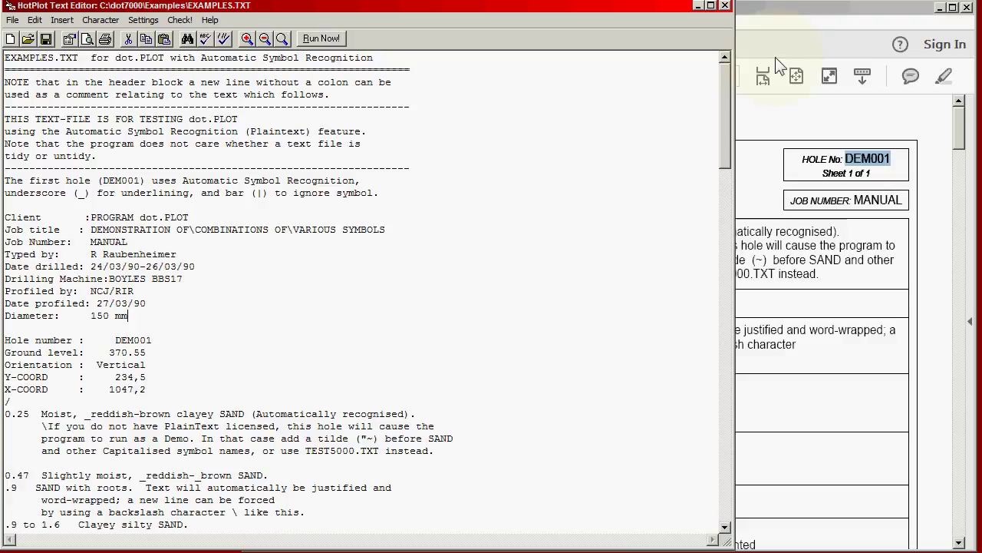
pyautogui.click(796, 9)
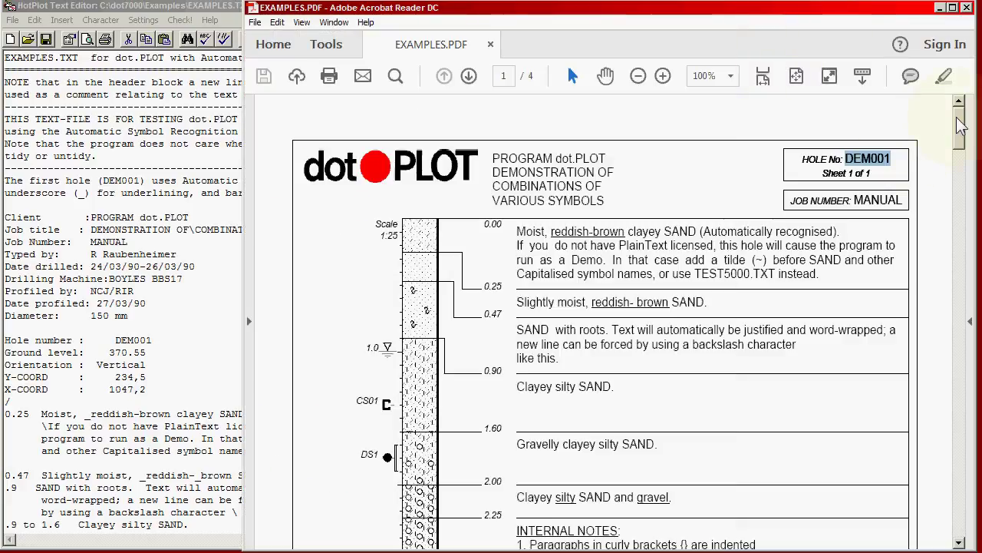
# Step: Scroll the PDF to its footer and match MACHINE BOYLES BBS17 to the Drilling Machine line
pyautogui.moveTo(961, 127); pyautogui.dragTo(973, 221)
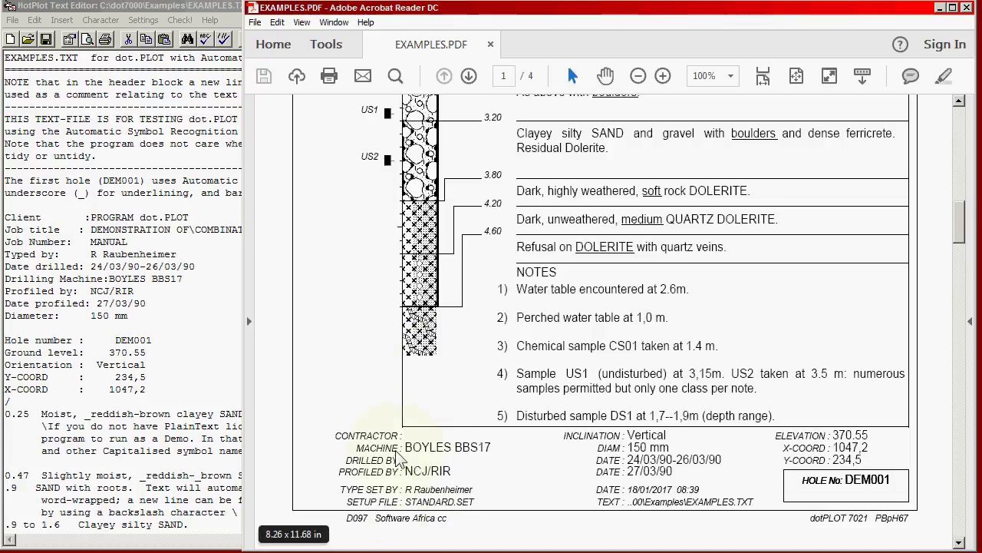
pyautogui.doubleClick(397, 451)
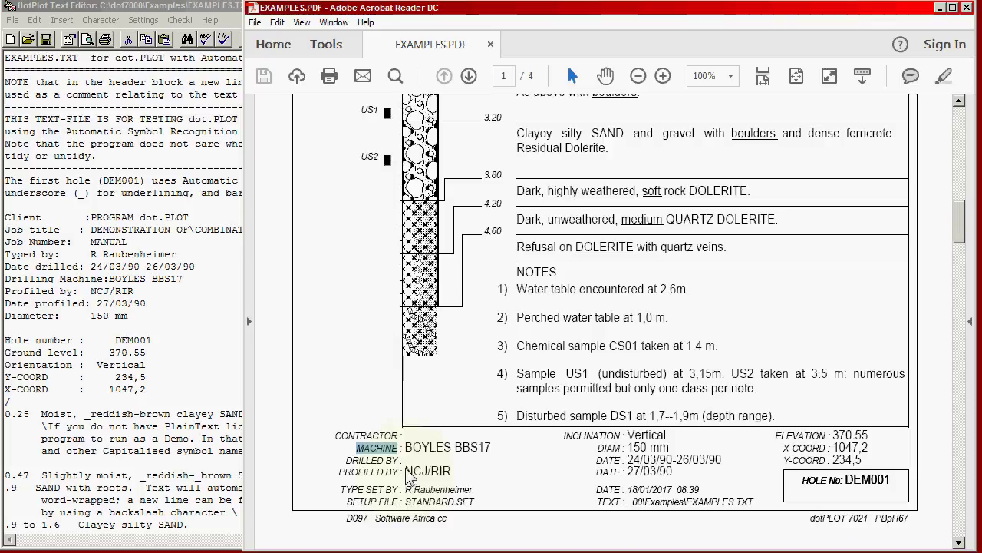
pyautogui.moveTo(40, 279); pyautogui.dragTo(68, 281)
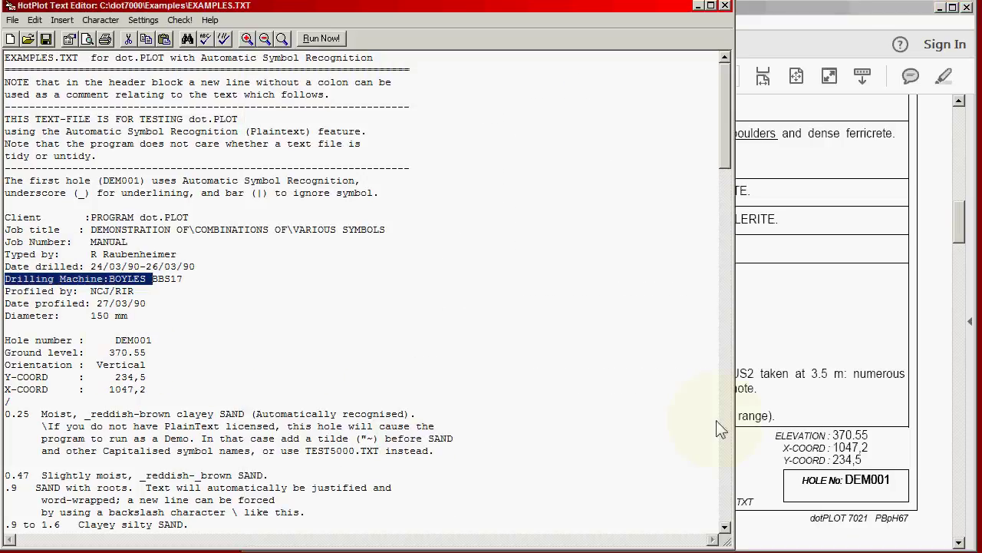
pyautogui.click(958, 230)
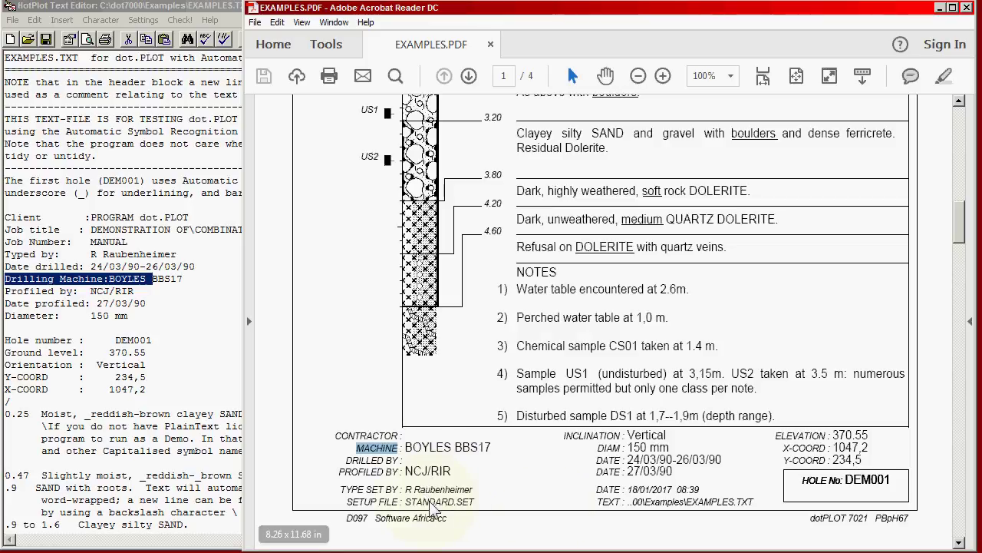
pyautogui.click(215, 343)
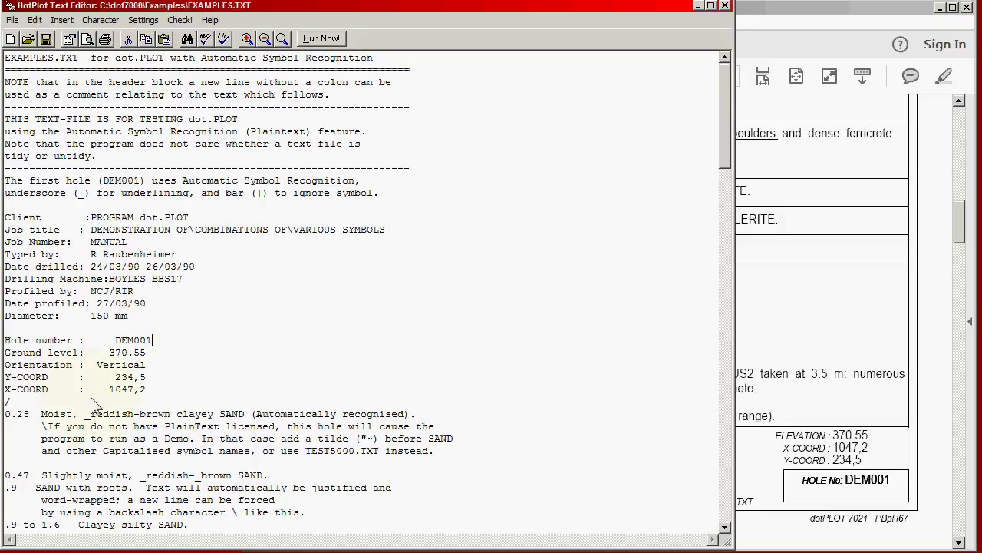
# Step: Mark the / separator, then select the first layer's 0.25 depth and its description
pyautogui.doubleClick(6, 407)
pyautogui.moveTo(726, 109); pyautogui.dragTo(731, 141)
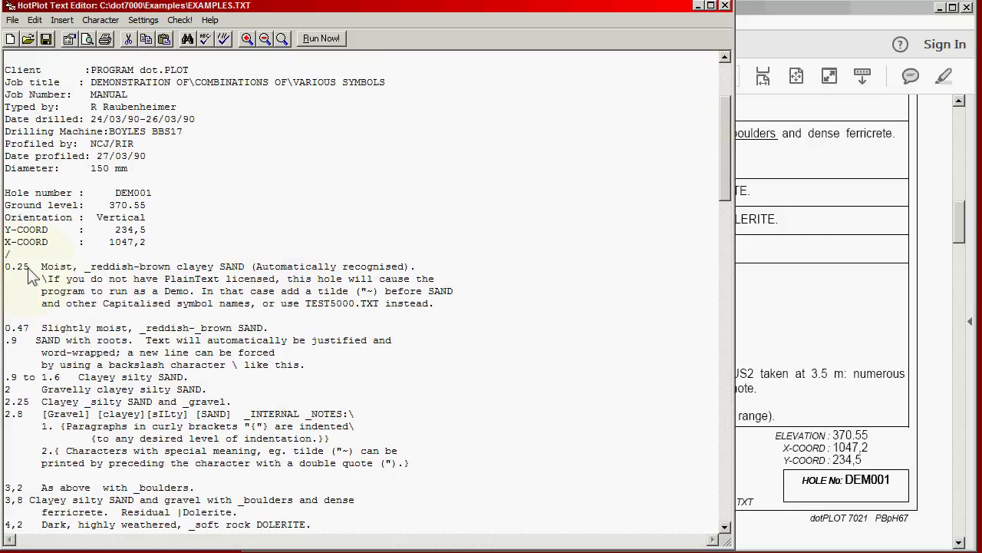
pyautogui.moveTo(30, 268); pyautogui.dragTo(6, 272)
pyautogui.moveTo(38, 270); pyautogui.dragTo(439, 313)
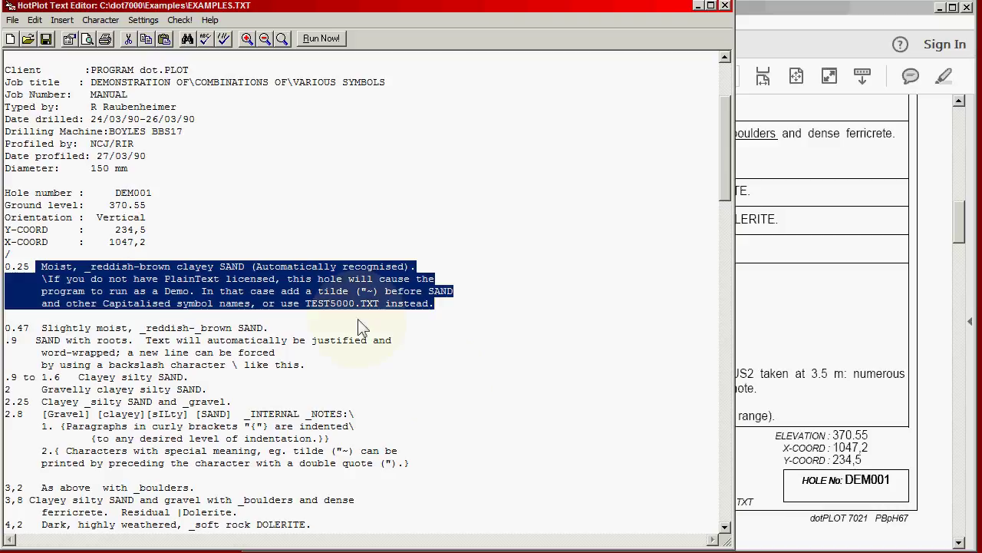
pyautogui.click(188, 243)
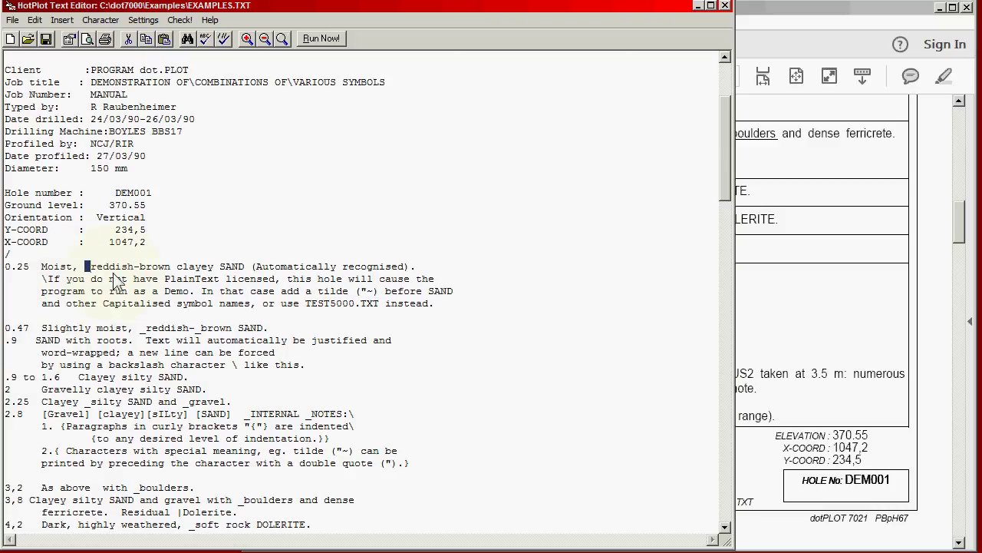
pyautogui.click(797, 13)
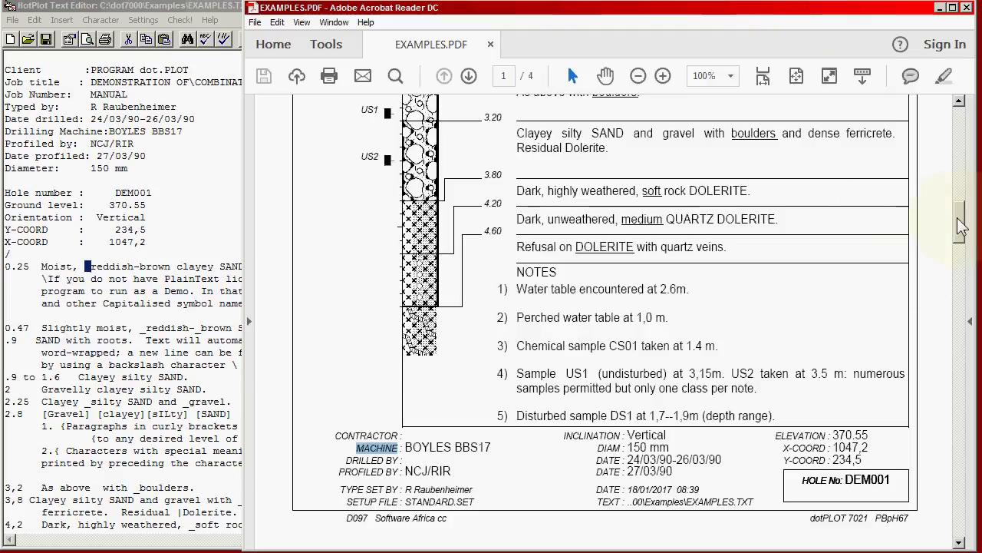
pyautogui.moveTo(959, 222); pyautogui.dragTo(979, 142)
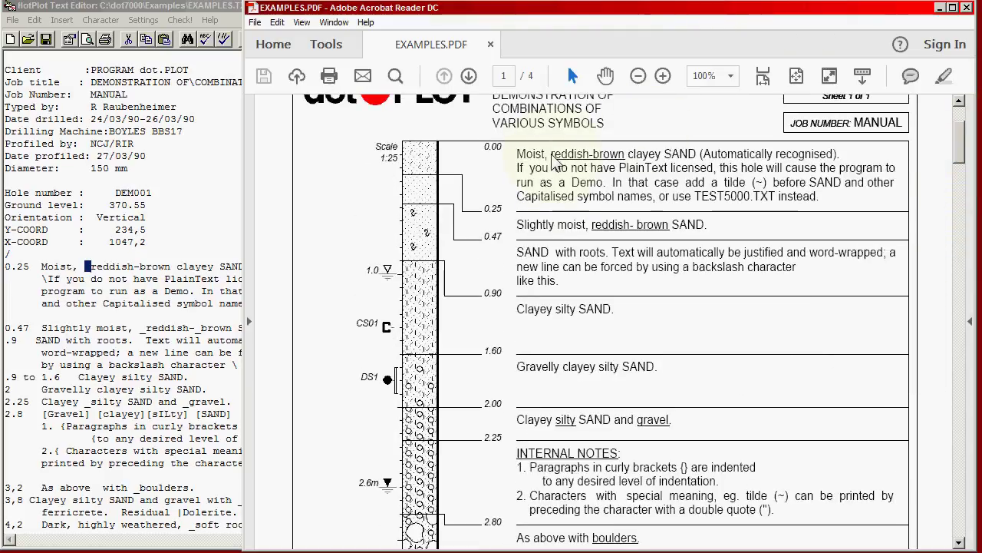
pyautogui.moveTo(551, 154); pyautogui.dragTo(610, 158)
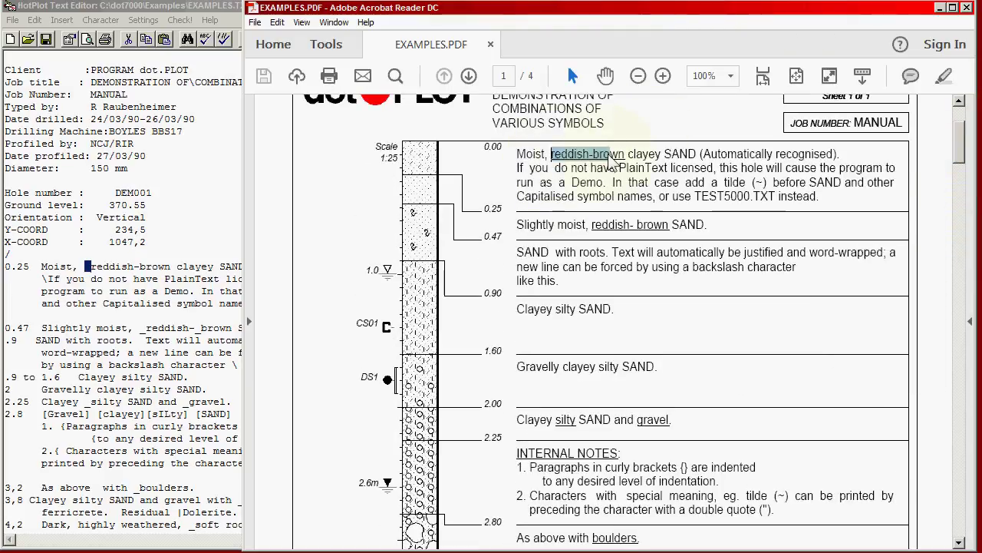
pyautogui.click(90, 274)
pyautogui.moveTo(90, 266); pyautogui.dragTo(171, 269)
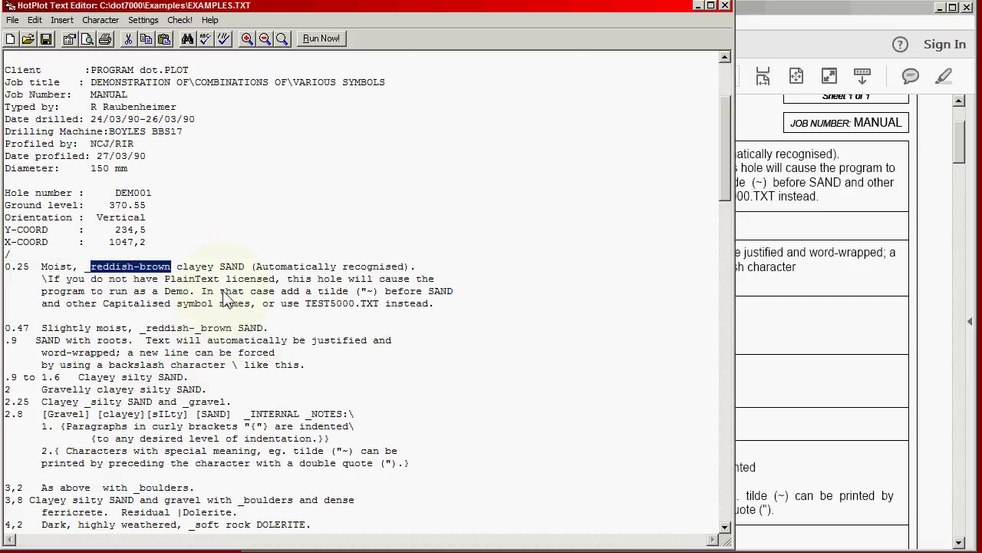
pyautogui.doubleClick(238, 268)
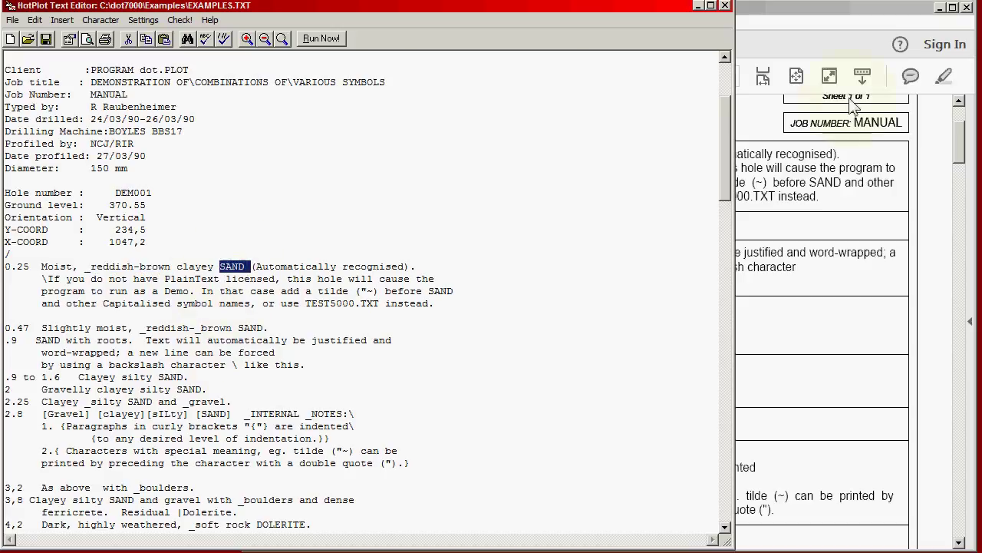
pyautogui.click(854, 15)
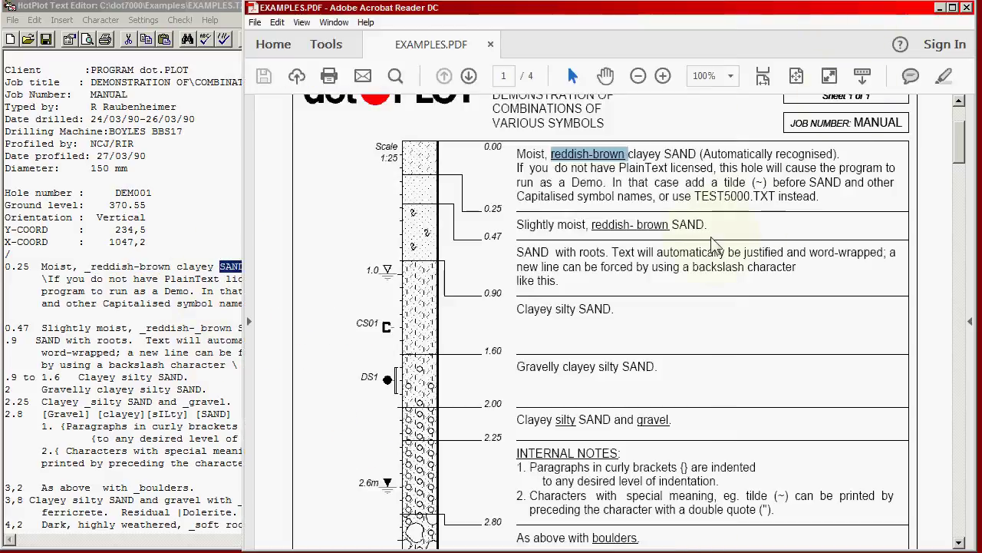
pyautogui.doubleClick(680, 155)
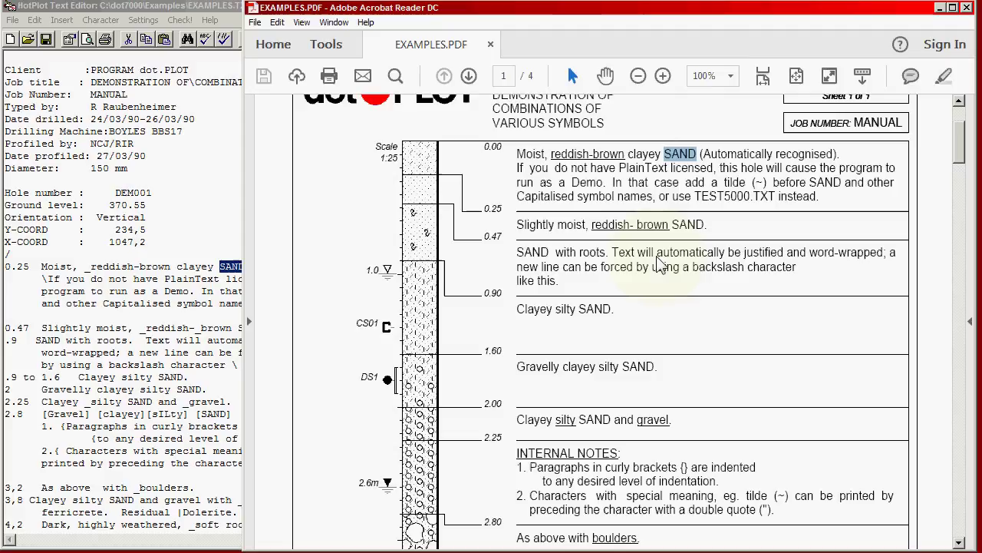
pyautogui.click(90, 294)
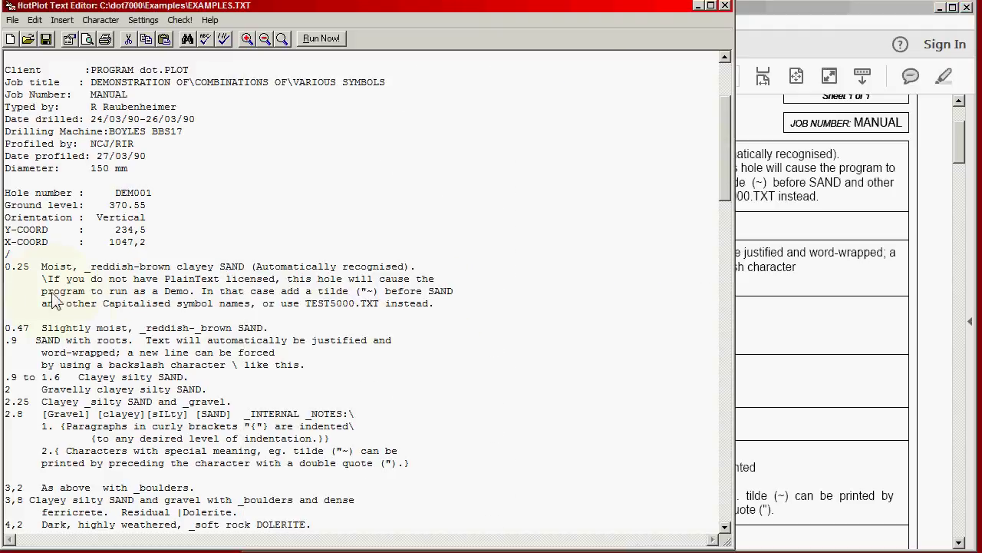
pyautogui.moveTo(41, 279); pyautogui.dragTo(48, 280)
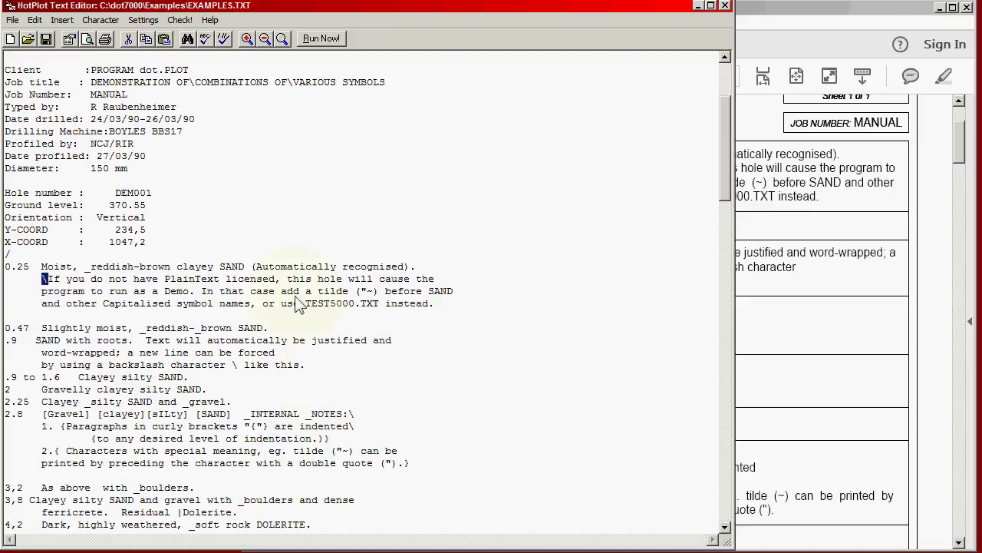
pyautogui.click(258, 266)
pyautogui.doubleClick(198, 267)
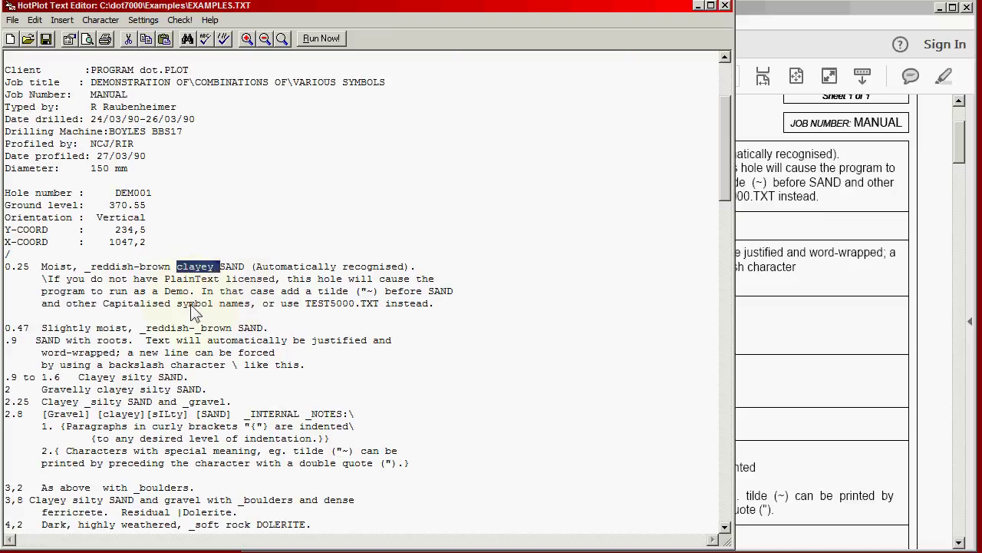
pyautogui.doubleClick(224, 269)
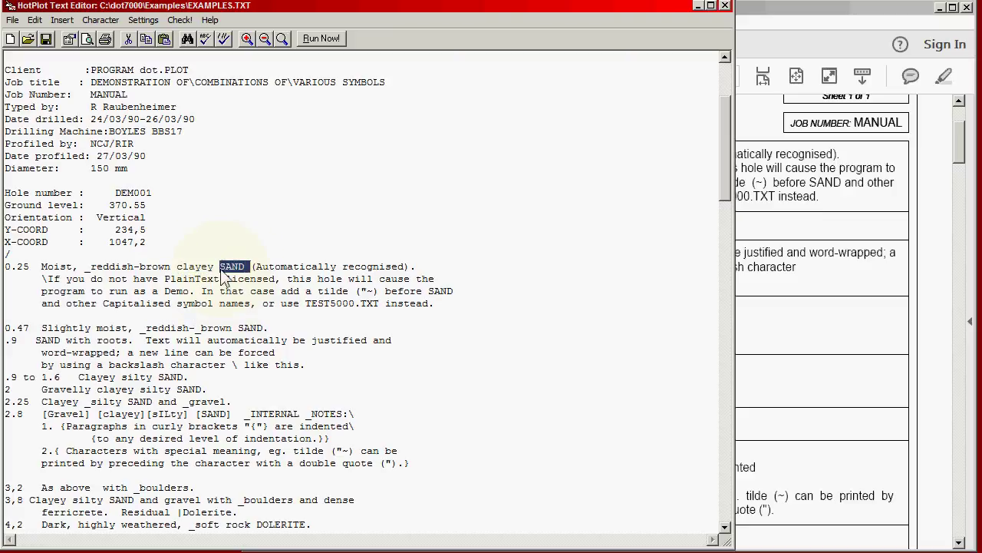
pyautogui.click(754, 29)
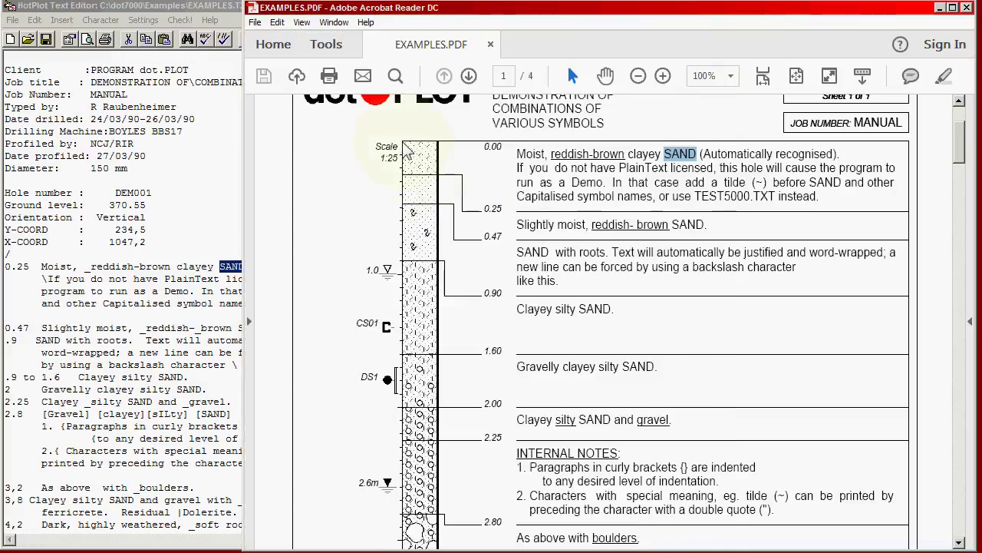
pyautogui.moveTo(390, 149); pyautogui.dragTo(426, 165)
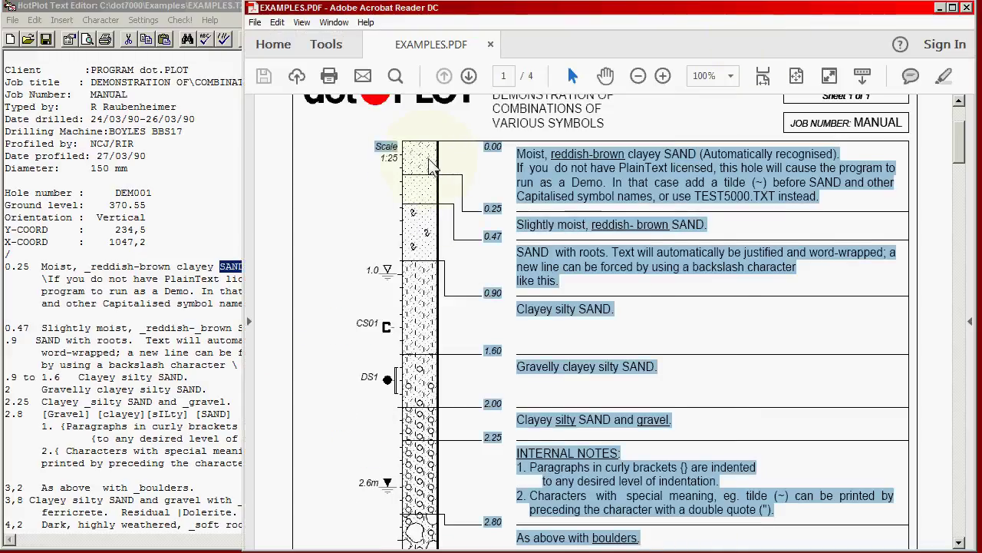
pyautogui.click(458, 183)
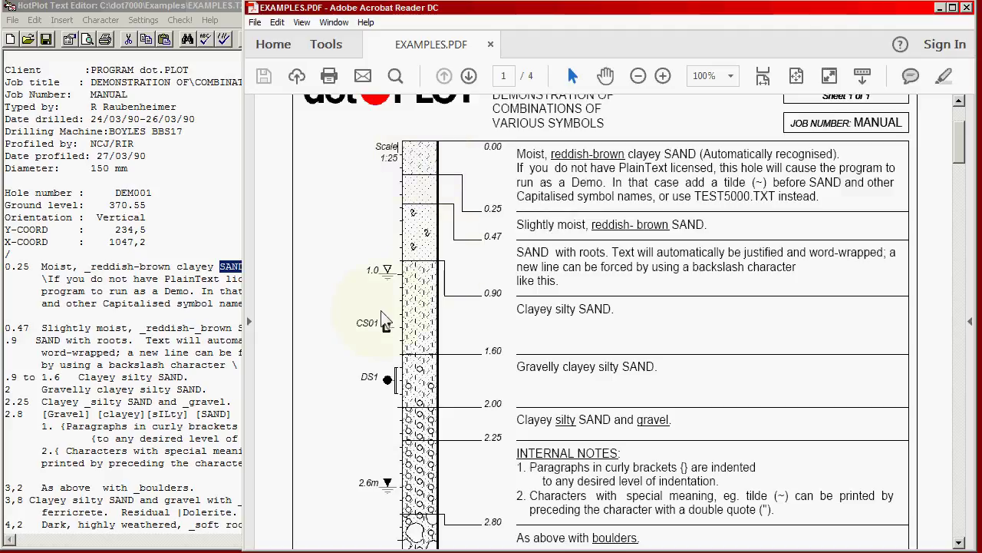
# Step: Scroll the text down and select the 3,2 As above and 4,6+ Refusal layer depths
pyautogui.click(196, 303)
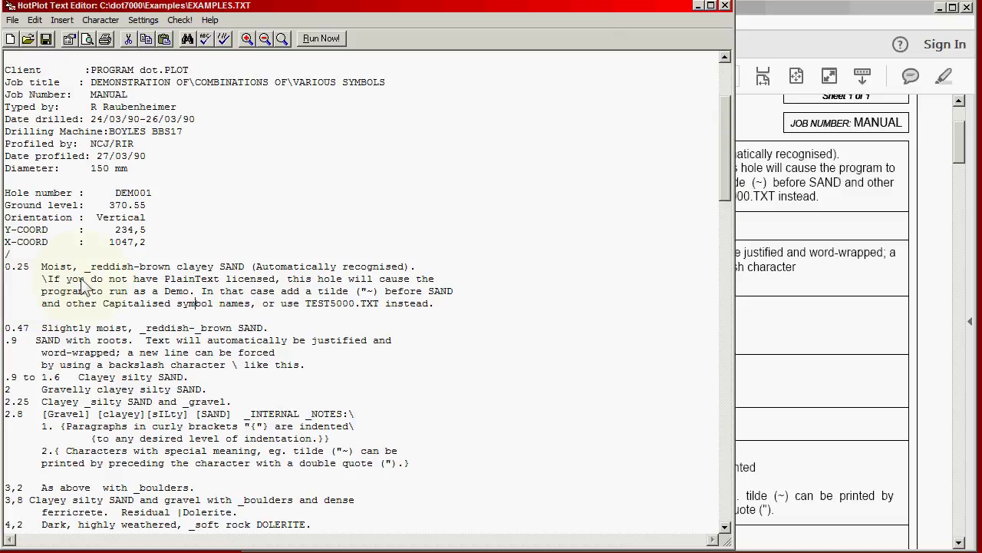
pyautogui.moveTo(43, 284); pyautogui.dragTo(10, 286)
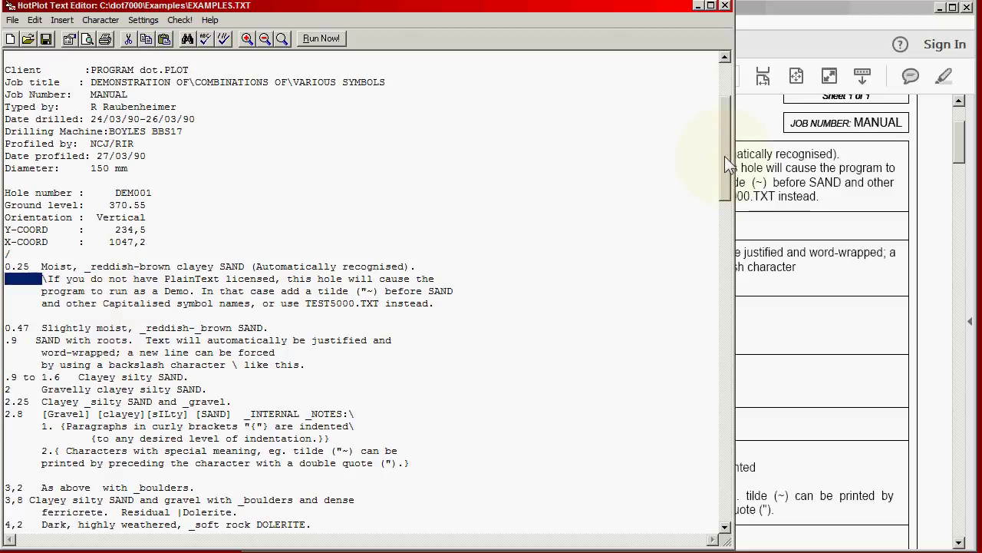
pyautogui.moveTo(725, 156); pyautogui.dragTo(730, 201)
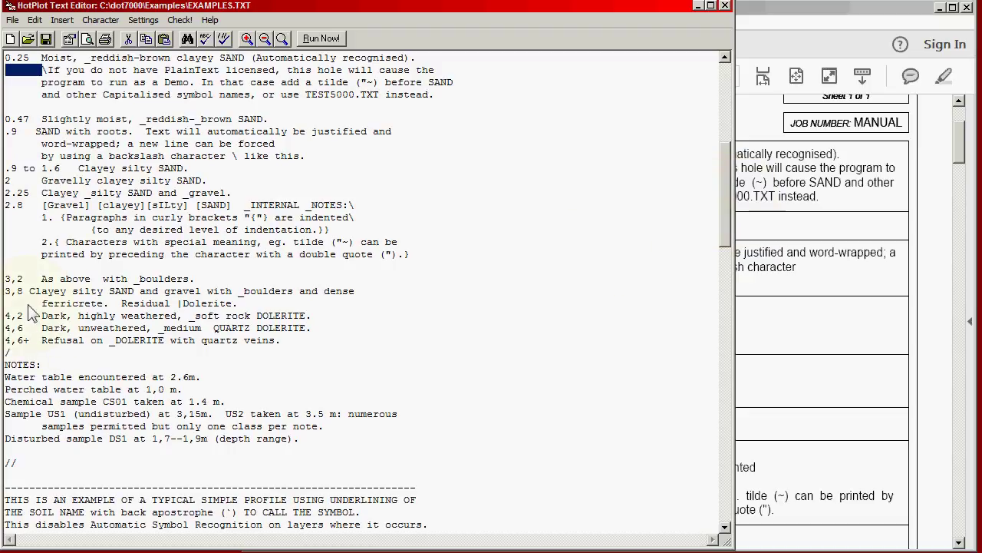
pyautogui.moveTo(31, 279); pyautogui.dragTo(6, 282)
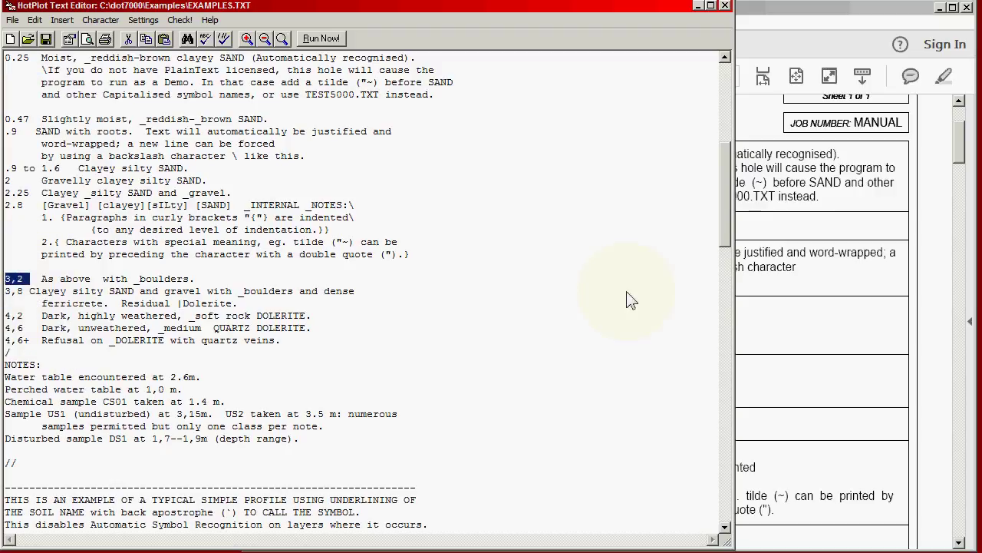
pyautogui.moveTo(726, 185); pyautogui.dragTo(726, 209)
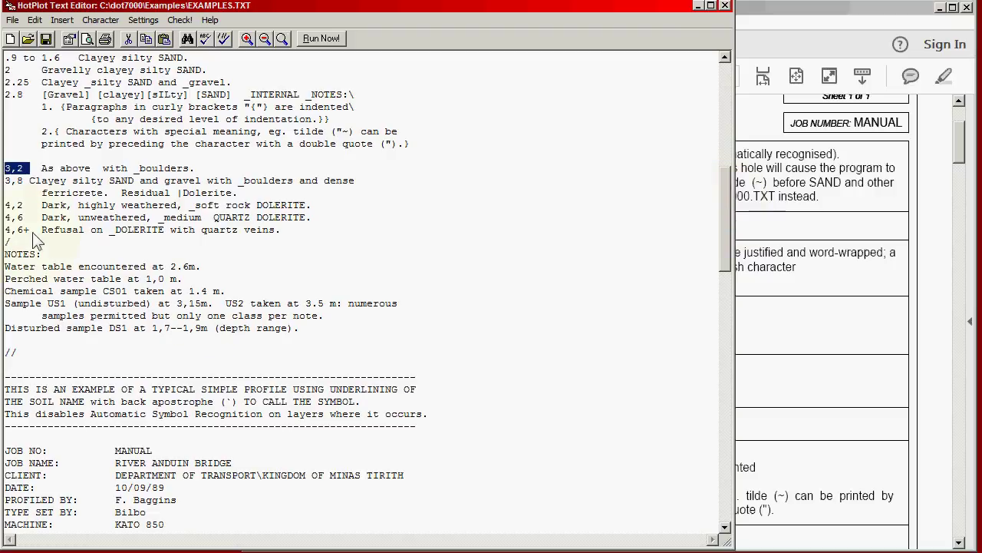
pyautogui.moveTo(35, 231); pyautogui.dragTo(5, 231)
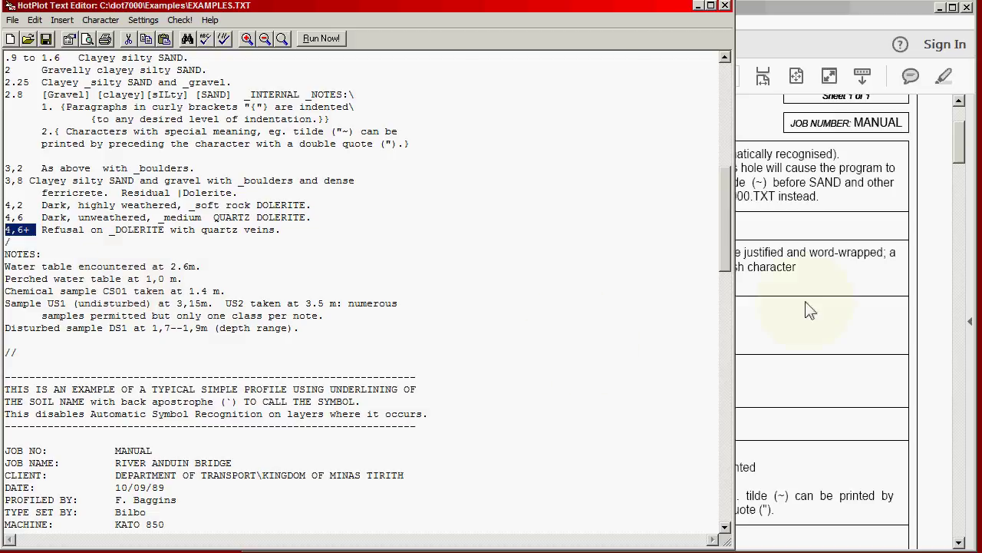
# Step: Scroll the PDF log down to its NOTES and mark the slash ending the text's layer list
pyautogui.click(961, 153)
pyautogui.moveTo(961, 153); pyautogui.dragTo(966, 217)
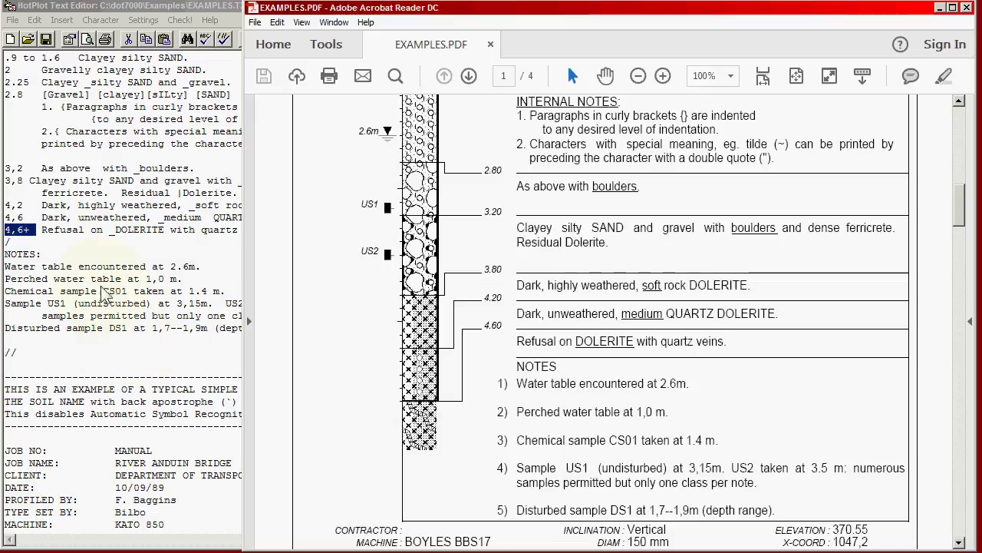
pyautogui.click(100, 257)
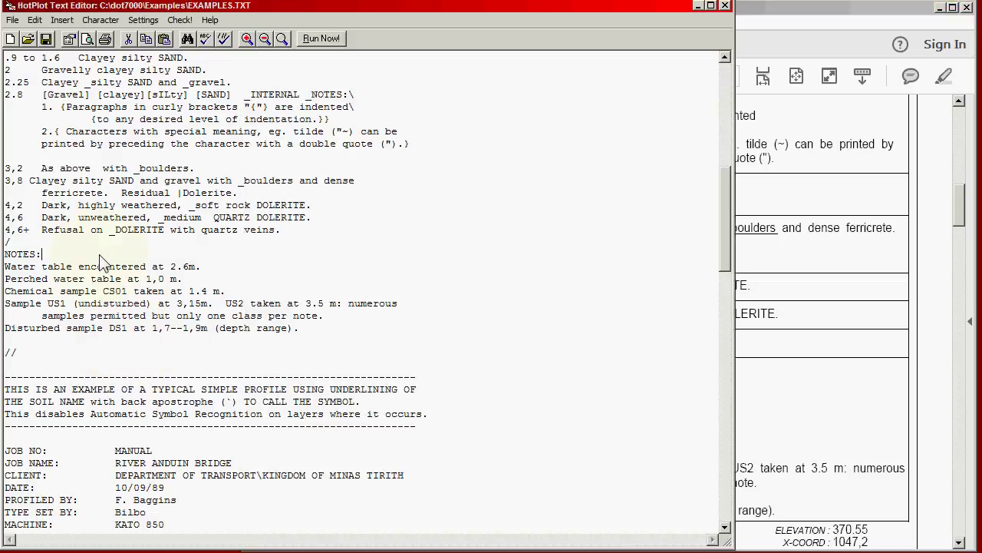
pyautogui.doubleClick(9, 241)
# Step: Select the NOTES: heading, highlight the PDF's numbered notes, and narrow the editor beside it
pyautogui.click(62, 257)
pyautogui.hotkey('shift', 'Home')
pyautogui.click(962, 200)
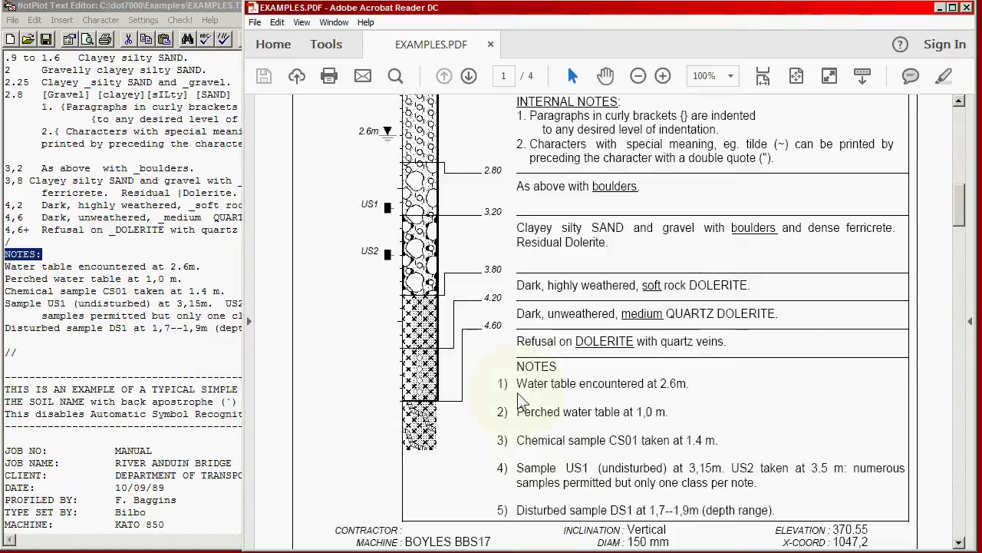
pyautogui.moveTo(518, 383); pyautogui.dragTo(779, 514)
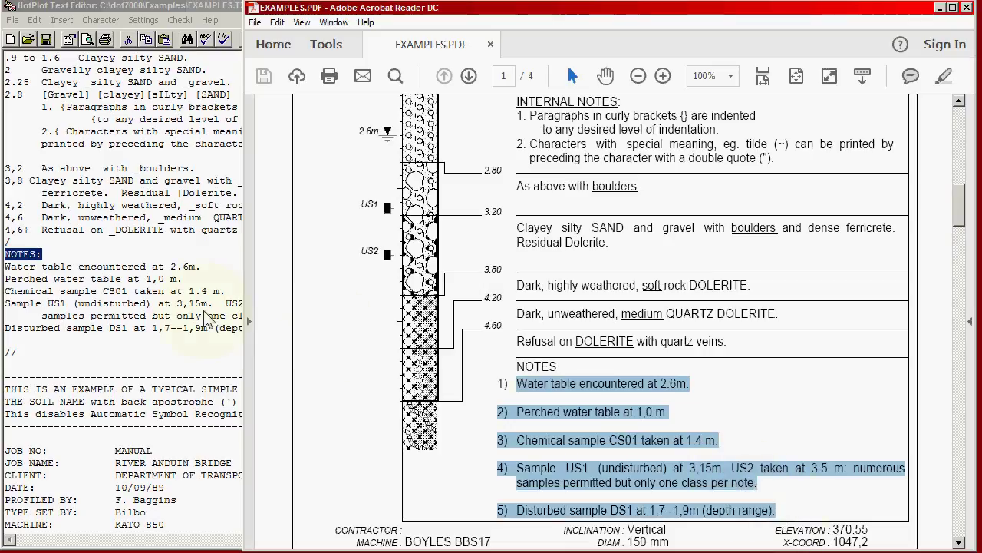
pyautogui.click(186, 305)
pyautogui.moveTo(733, 270); pyautogui.dragTo(485, 273)
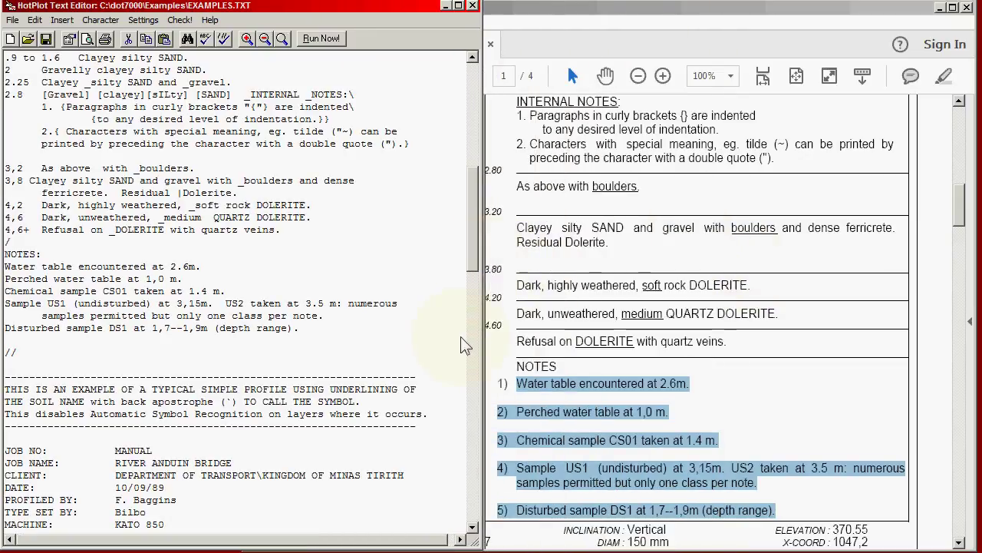
# Step: Match the Water table note with PDF note 1 and the log's 2.6m label
pyautogui.click(152, 328)
pyautogui.moveTo(18, 269); pyautogui.dragTo(77, 268)
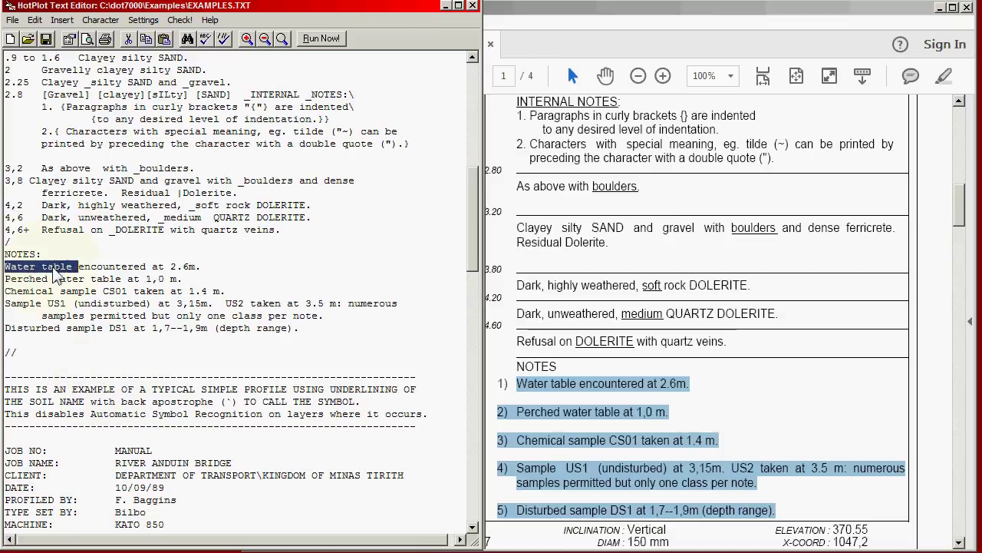
pyautogui.click(648, 15)
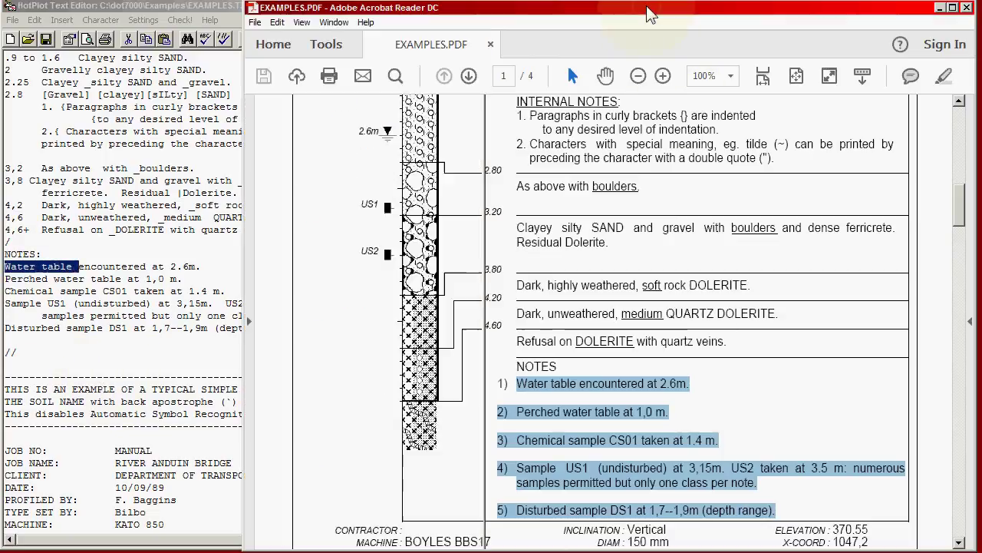
pyautogui.click(506, 382)
pyautogui.moveTo(519, 384); pyautogui.dragTo(687, 384)
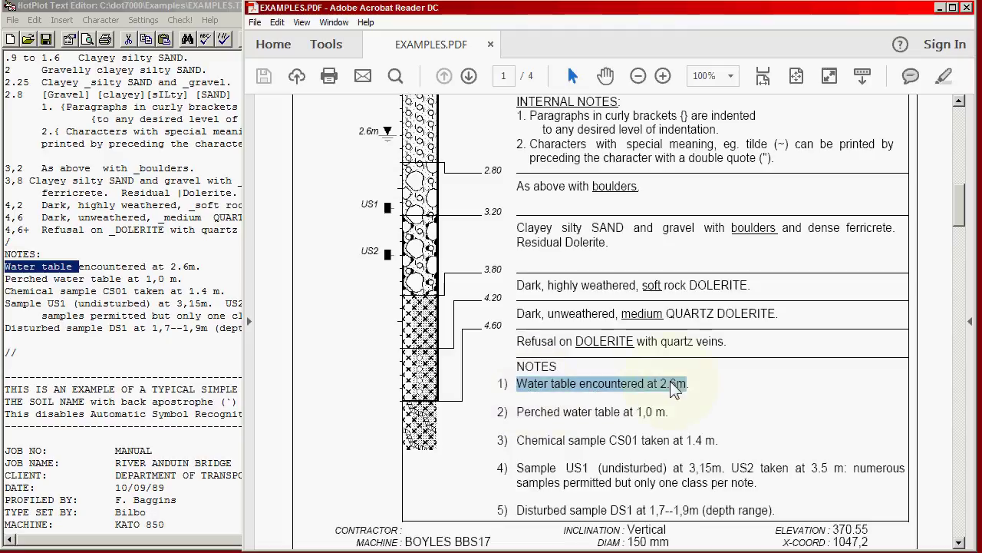
pyautogui.moveTo(359, 135); pyautogui.dragTo(386, 133)
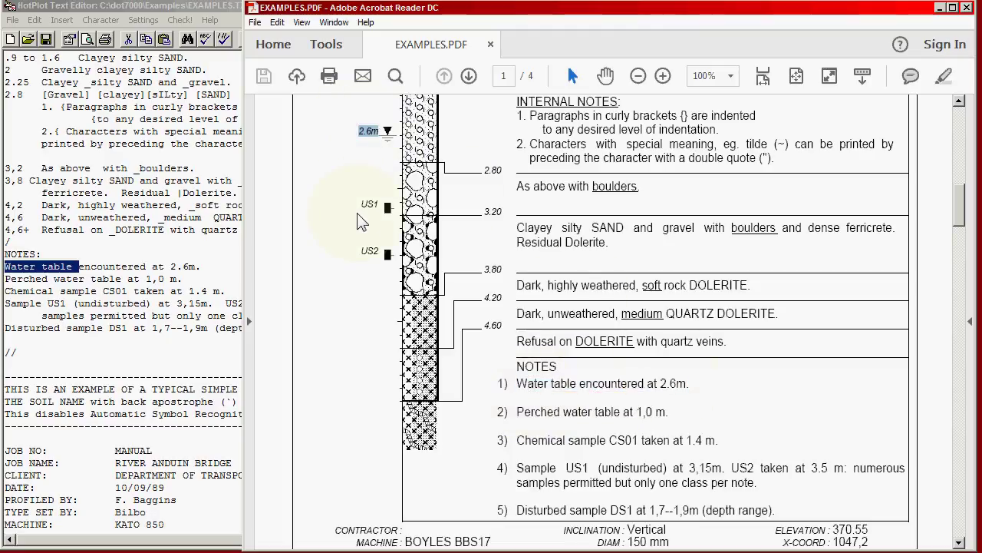
# Step: Match the Perched water table note with PDF note 2 and the log's 1.0 level
pyautogui.click(163, 323)
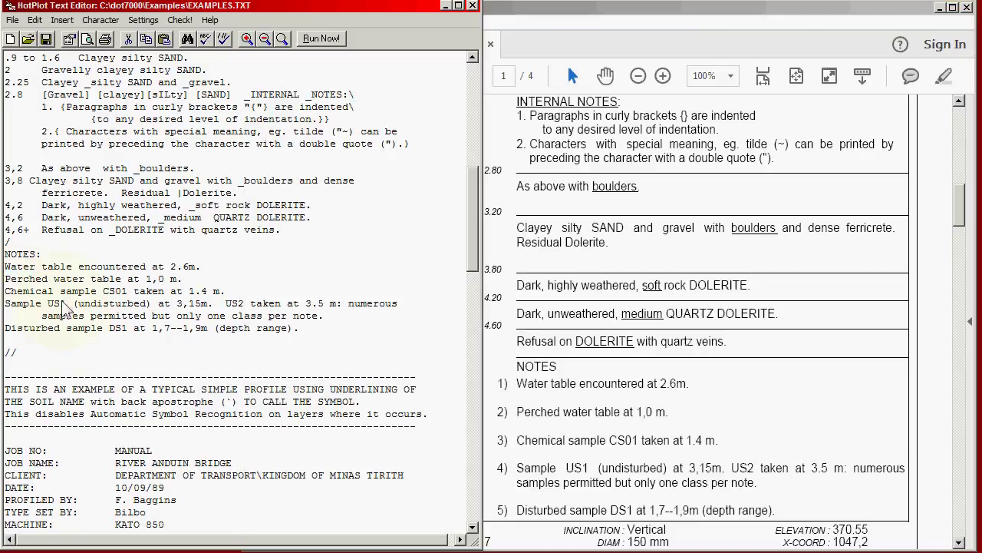
pyautogui.moveTo(6, 278); pyautogui.dragTo(125, 280)
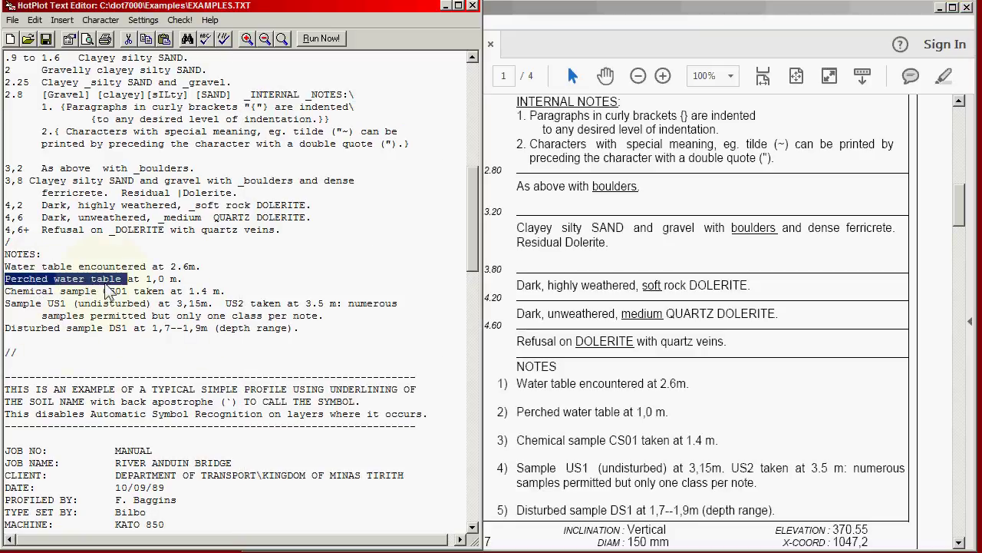
pyautogui.click(535, 422)
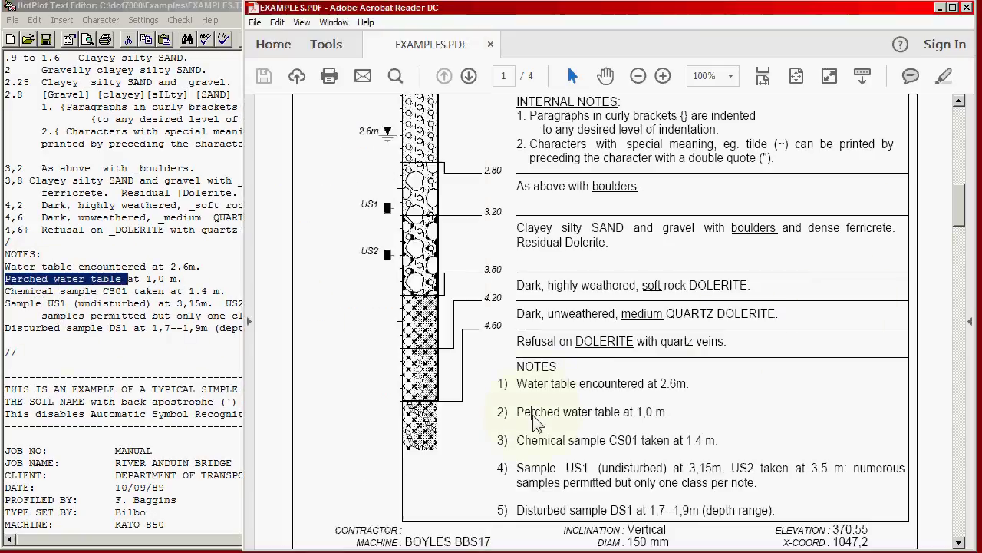
pyautogui.doubleClick(535, 422)
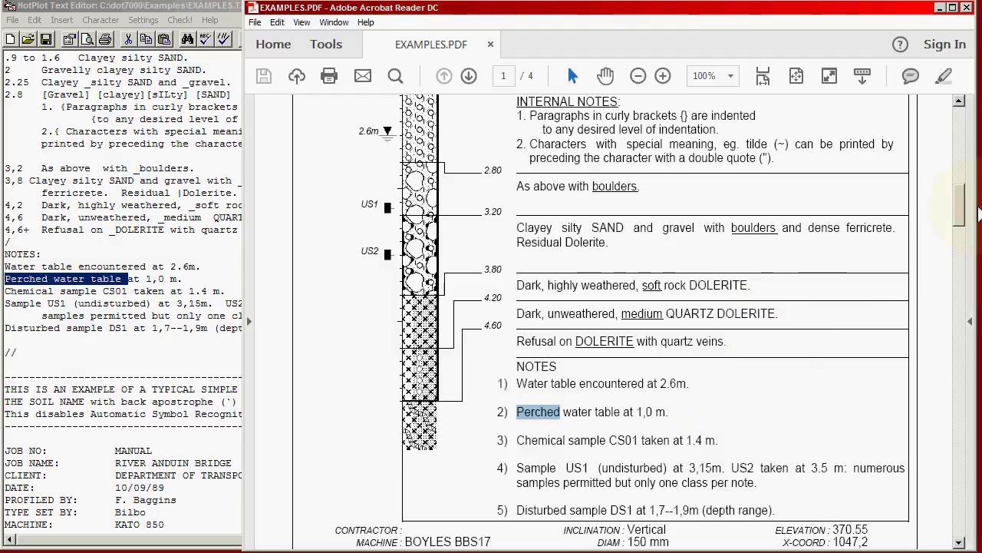
pyautogui.moveTo(960, 209); pyautogui.dragTo(968, 167)
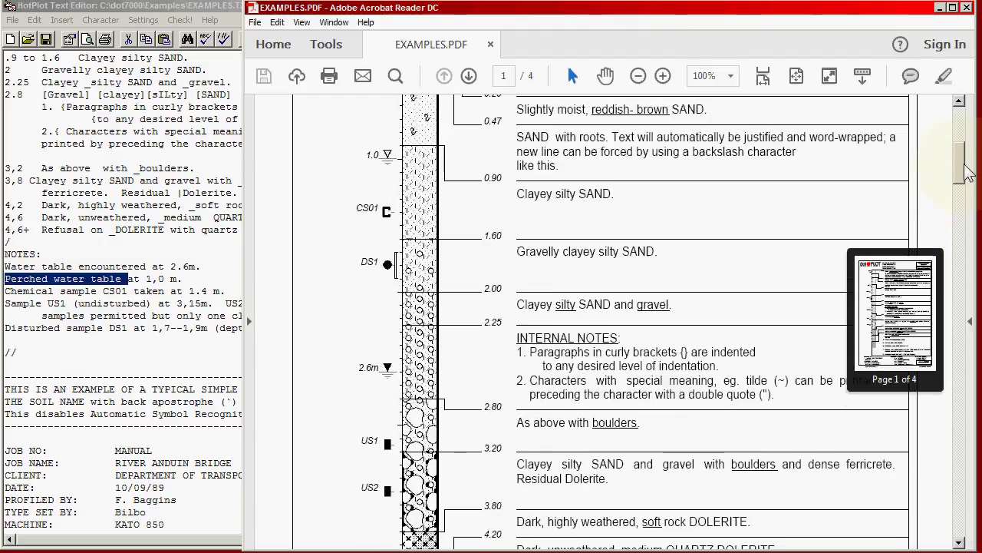
pyautogui.doubleClick(369, 153)
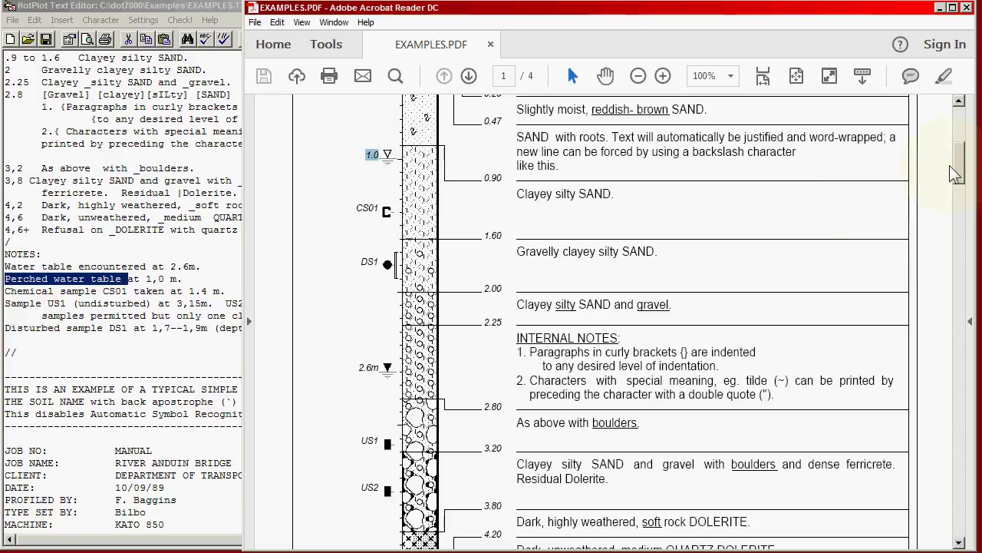
pyautogui.moveTo(958, 164); pyautogui.dragTo(962, 219)
# Step: Match the Chemical sample note with the CS01 label on the PDF log
pyautogui.click(57, 397)
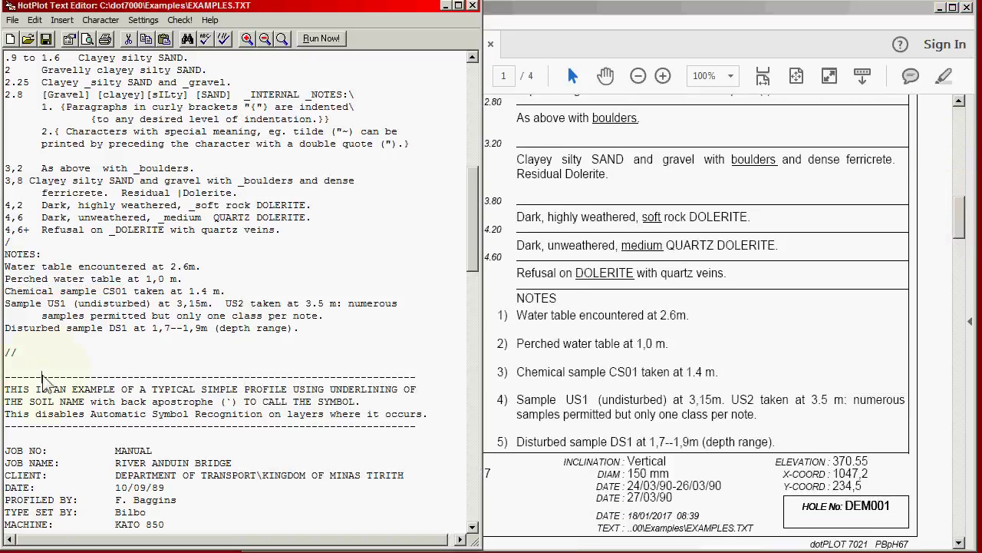
pyautogui.moveTo(5, 291); pyautogui.dragTo(102, 292)
pyautogui.click(651, 221)
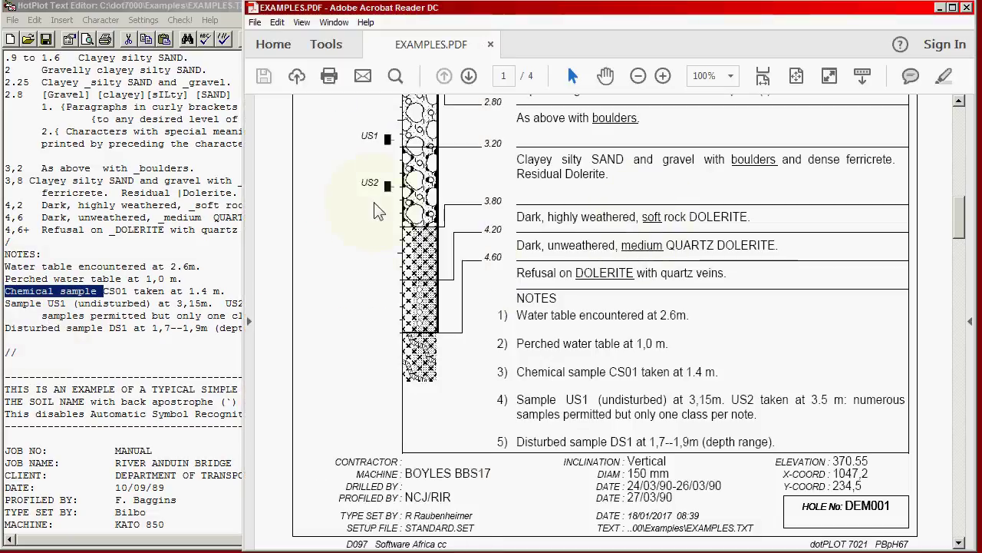
pyautogui.scroll(3, 546, 290)
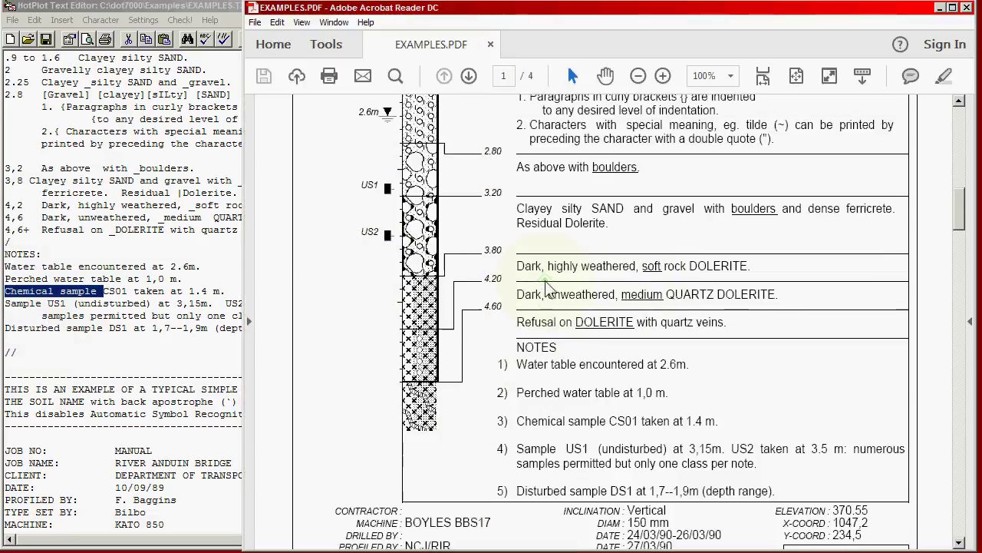
pyautogui.scroll(3, 546, 287)
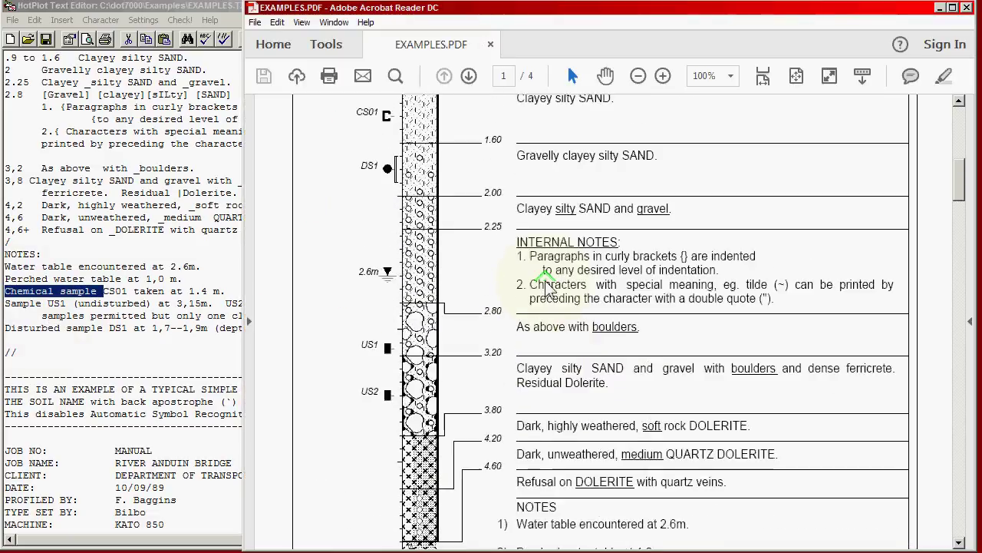
pyautogui.moveTo(358, 136); pyautogui.dragTo(385, 139)
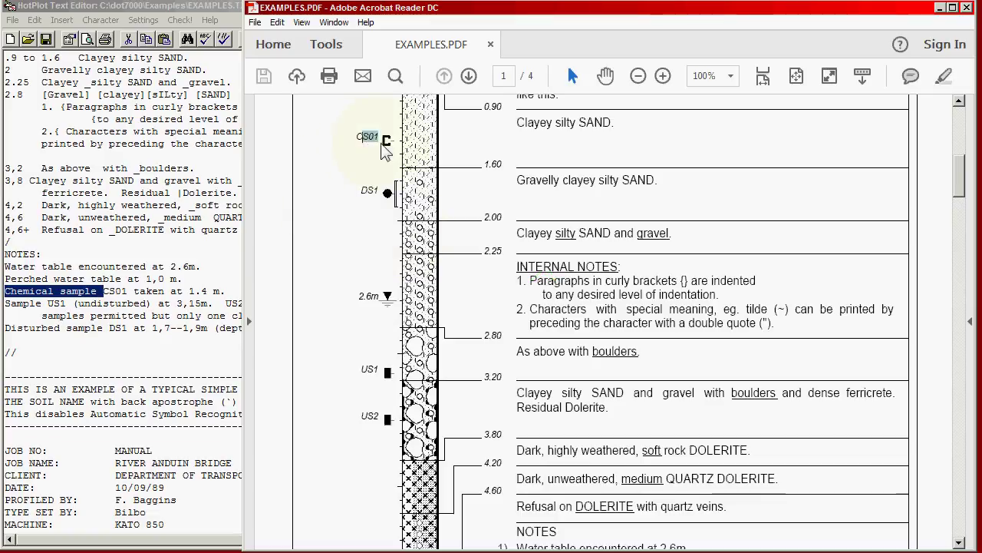
# Step: Match the undisturbed sample notes with the US1 and US2 labels on the PDF log
pyautogui.click(92, 382)
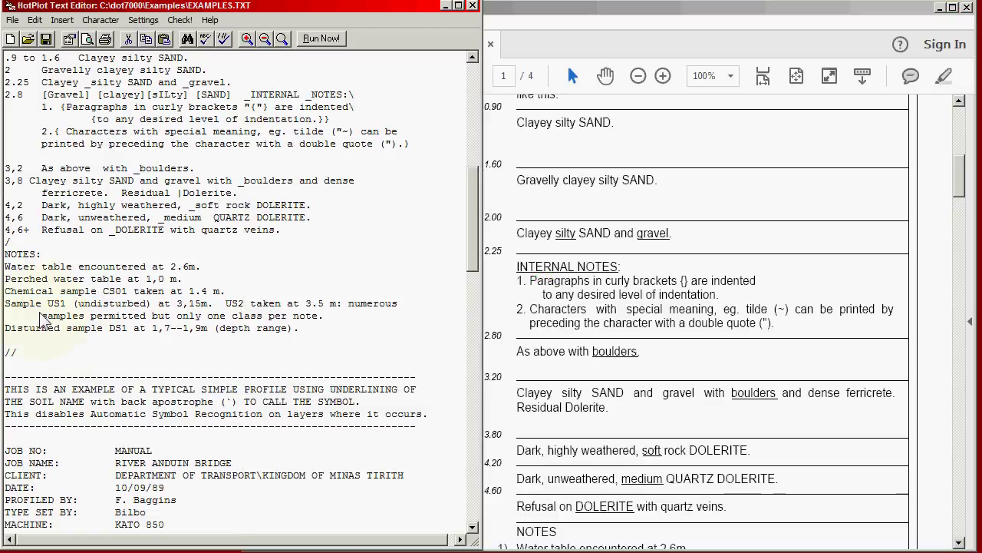
pyautogui.doubleClick(90, 303)
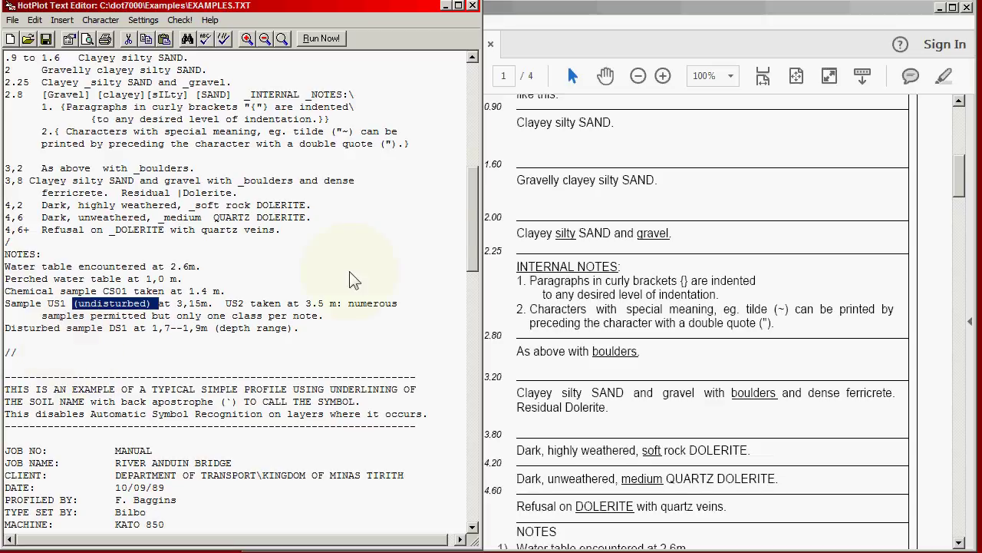
pyautogui.click(564, 15)
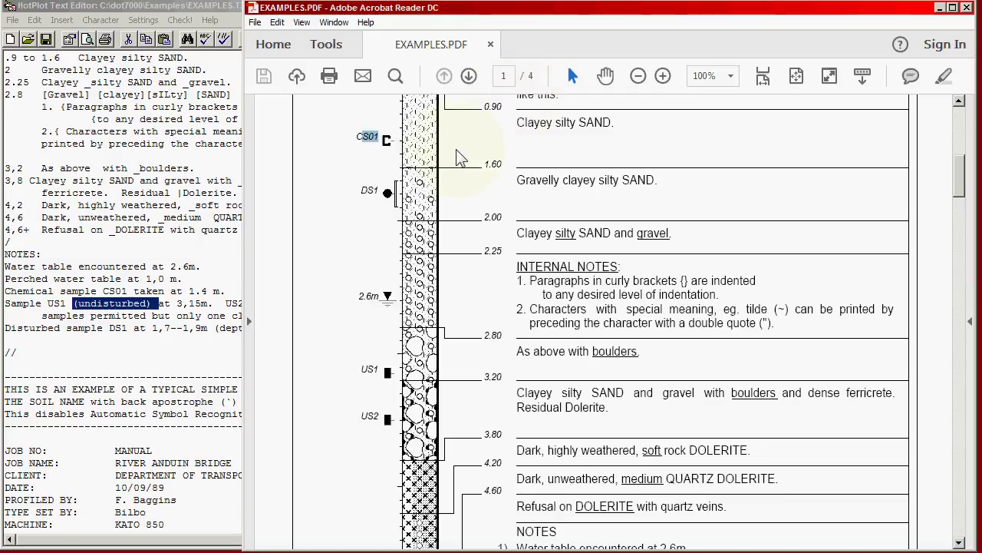
pyautogui.doubleClick(370, 370)
pyautogui.doubleClick(369, 416)
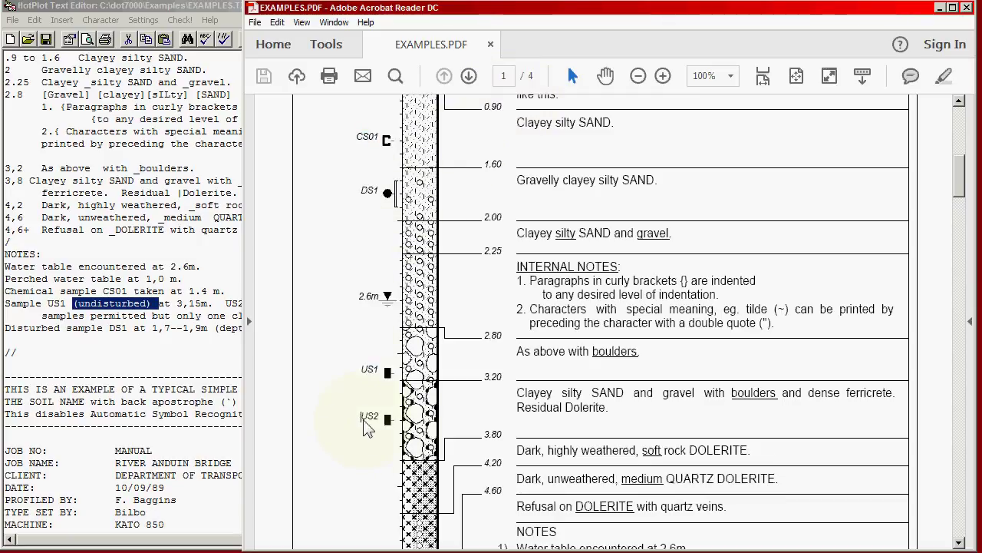
# Step: Match the DS1 Disturbed sample note and its 1,7--1,9 depth range to the PDF's DS1 label
pyautogui.click(155, 366)
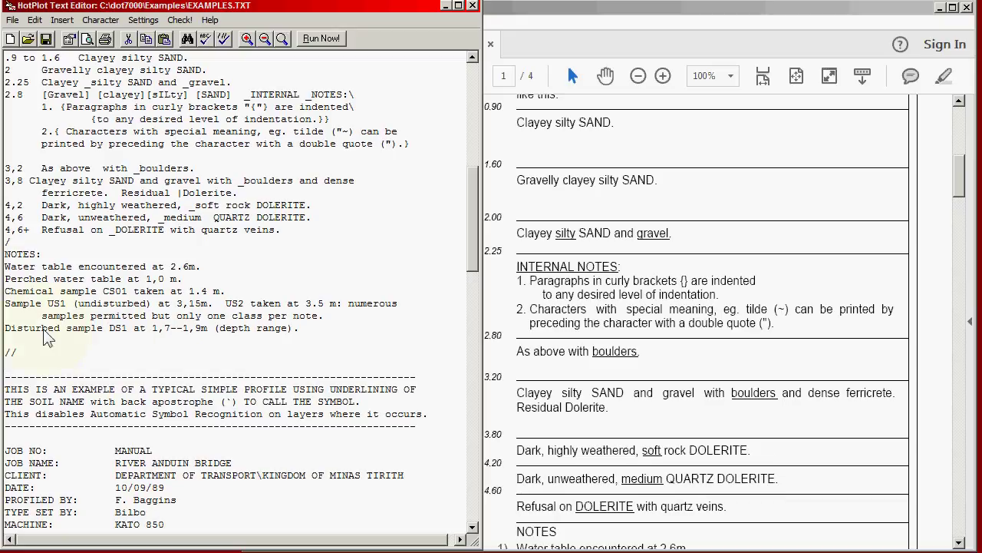
pyautogui.doubleClick(40, 328)
pyautogui.moveTo(40, 328); pyautogui.dragTo(76, 337)
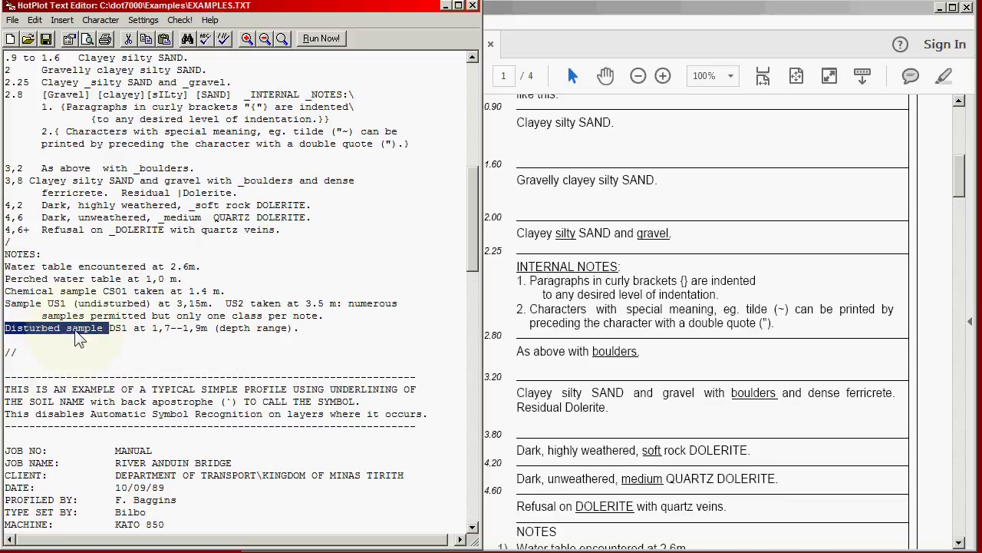
pyautogui.doubleClick(118, 328)
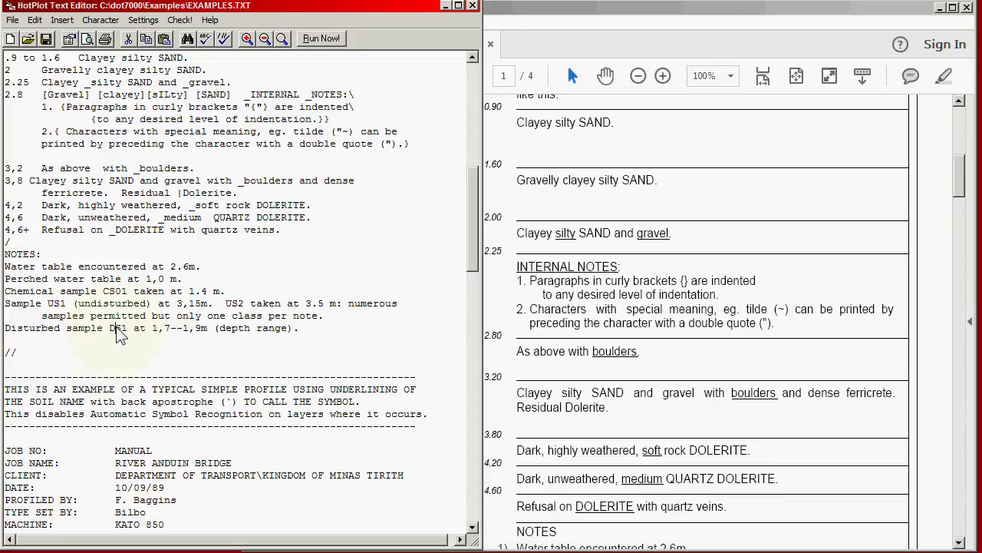
pyautogui.click(627, 19)
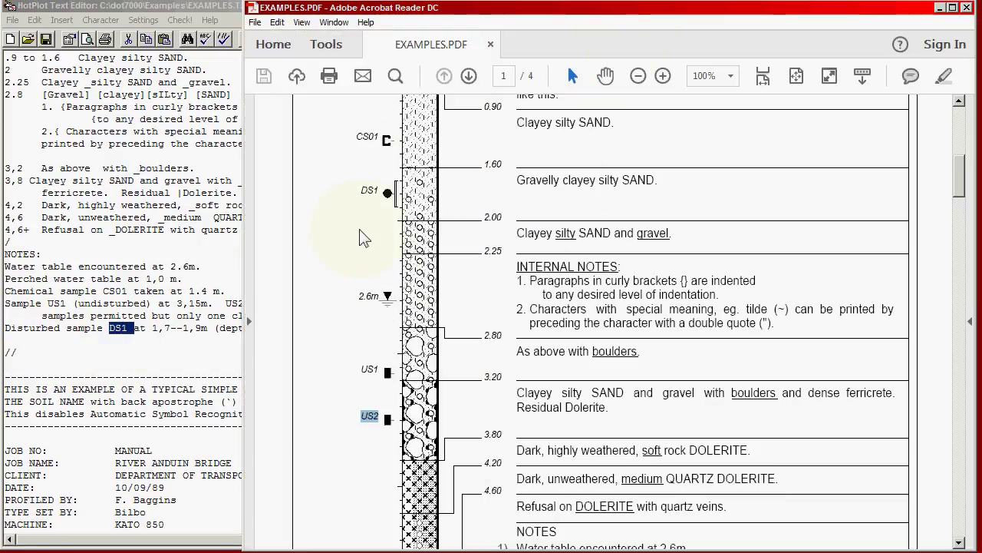
pyautogui.doubleClick(370, 191)
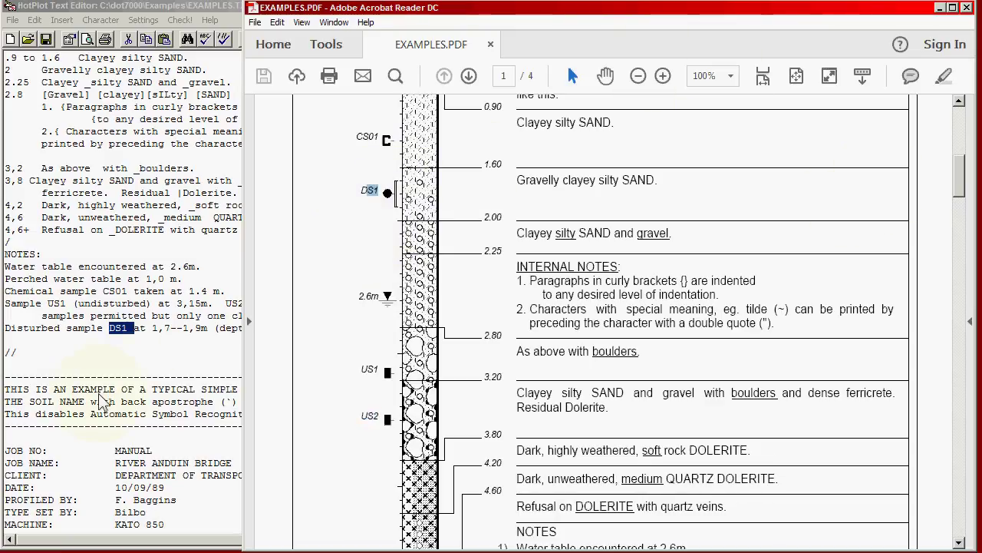
pyautogui.click(127, 366)
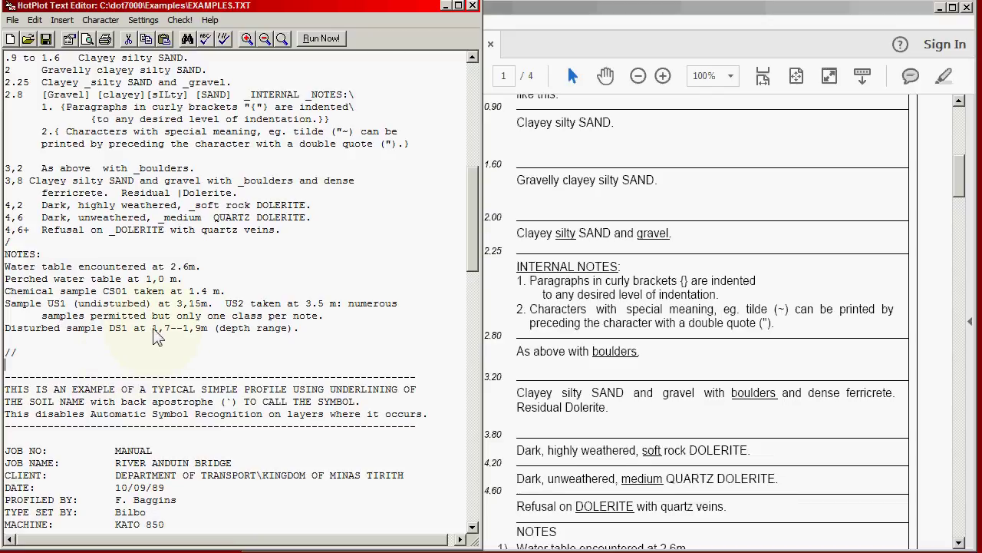
pyautogui.moveTo(153, 326); pyautogui.dragTo(208, 327)
# Step: Scroll down the text and mark the // end-of-profile marker
pyautogui.scroll(-1, 475, 222)
pyautogui.moveTo(478, 223); pyautogui.dragTo(478, 237)
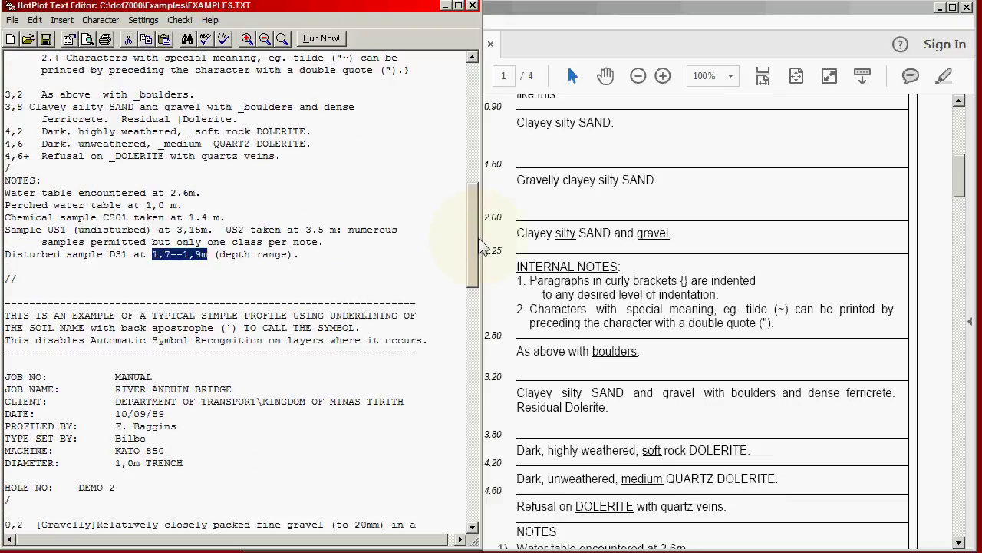
pyautogui.click(46, 282)
pyautogui.moveTo(17, 281); pyautogui.dragTo(3, 281)
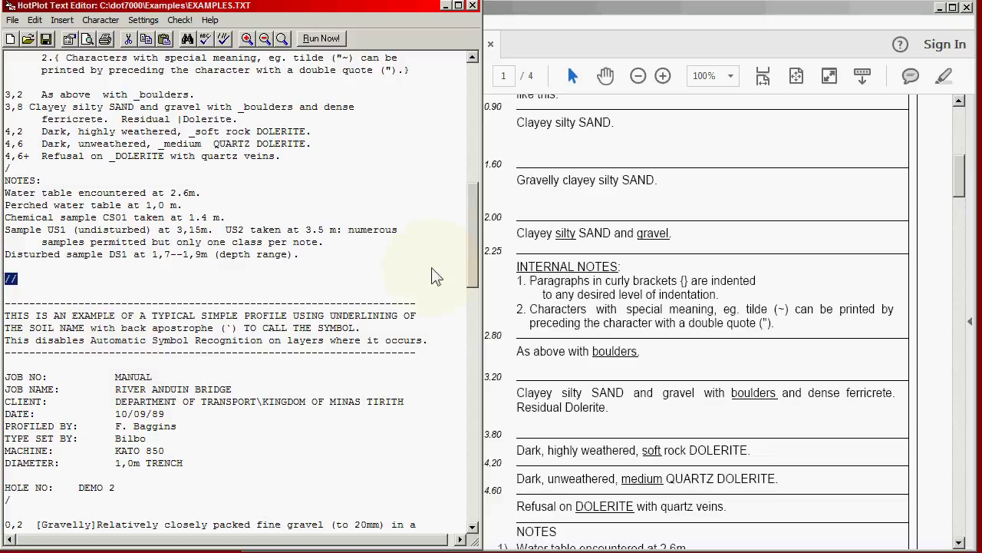
# Step: Scroll through DEMO 2, marking its / separators, the closing // and the final /// line
pyautogui.moveTo(472, 231); pyautogui.dragTo(472, 248)
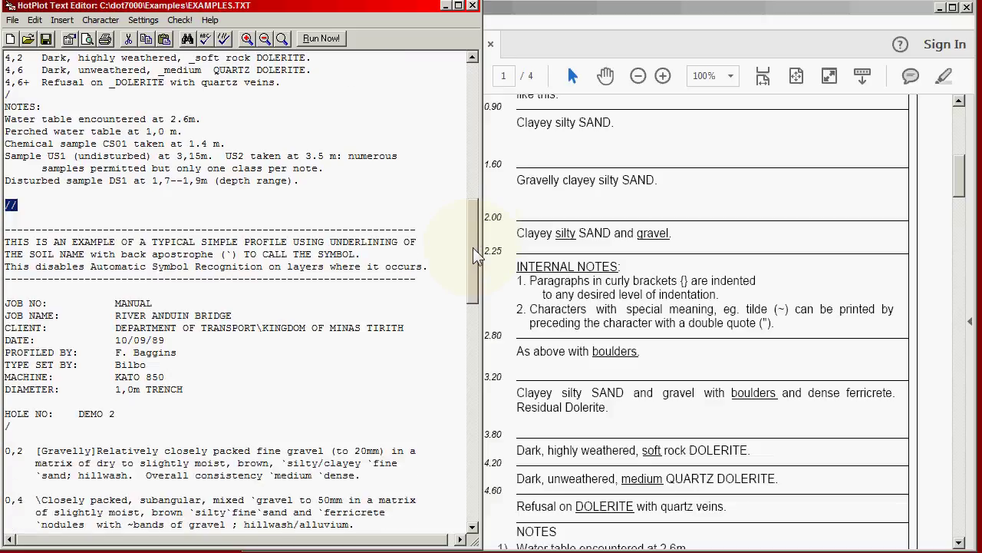
pyautogui.moveTo(473, 247); pyautogui.dragTo(475, 273)
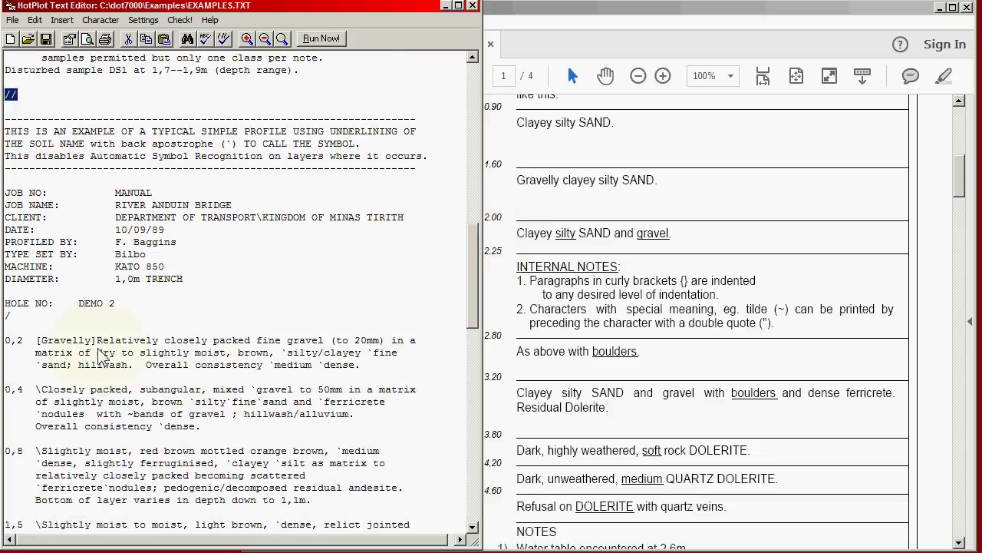
pyautogui.moveTo(23, 317); pyautogui.dragTo(3, 315)
pyautogui.moveTo(475, 253); pyautogui.dragTo(475, 302)
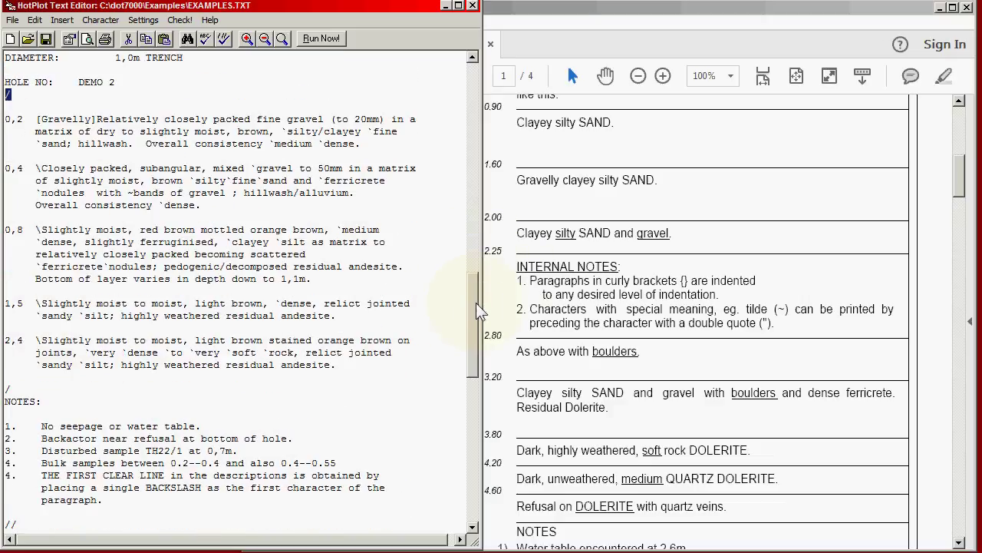
pyautogui.doubleClick(9, 389)
pyautogui.moveTo(472, 319); pyautogui.dragTo(475, 357)
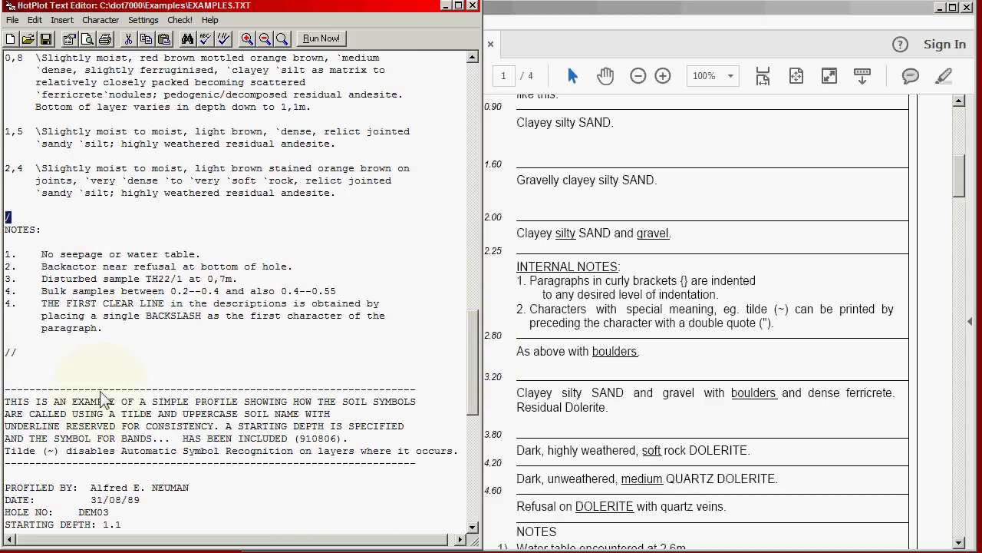
pyautogui.doubleClick(9, 353)
pyautogui.moveTo(474, 334); pyautogui.dragTo(478, 443)
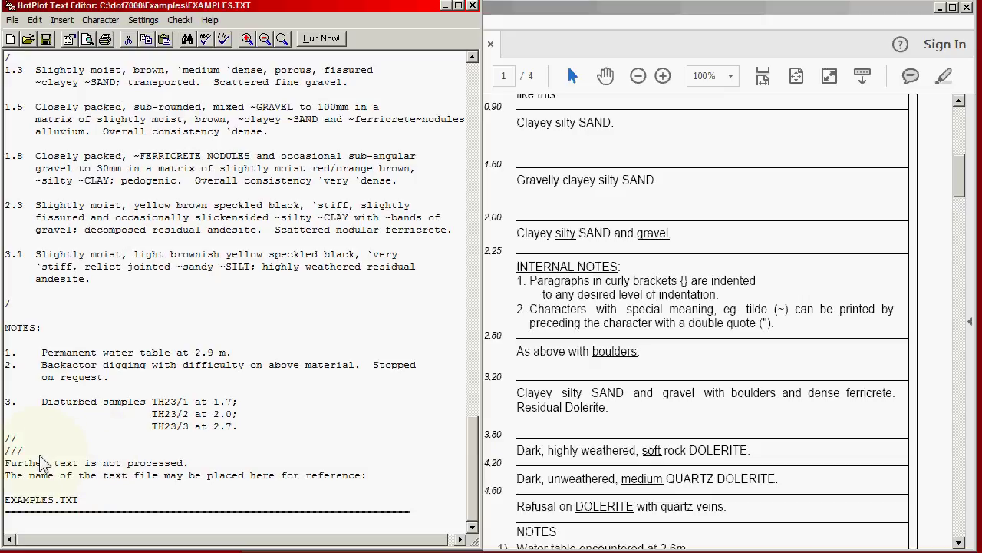
pyautogui.moveTo(25, 451); pyautogui.dragTo(4, 452)
# Step: Close the HotPlot Text Editor window
pyautogui.click(473, 6)
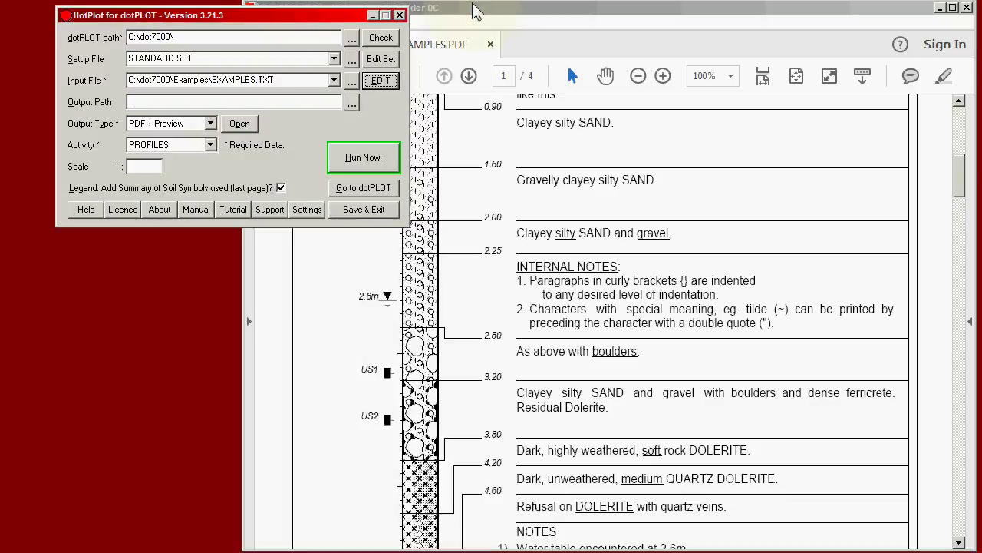